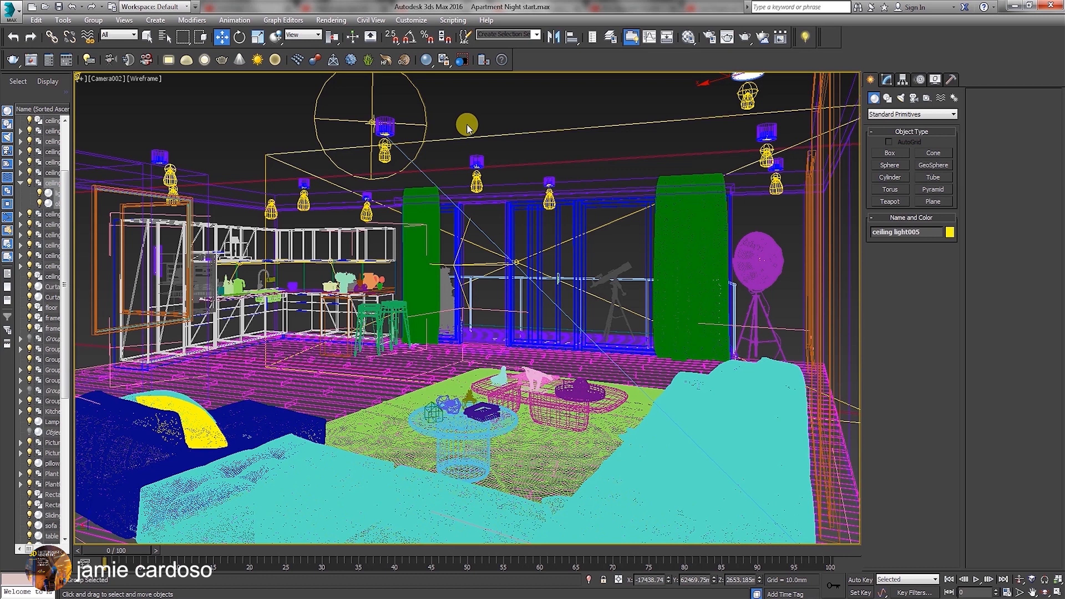
Step: Open the render settings and set the custom output width to 1000
click(710, 38)
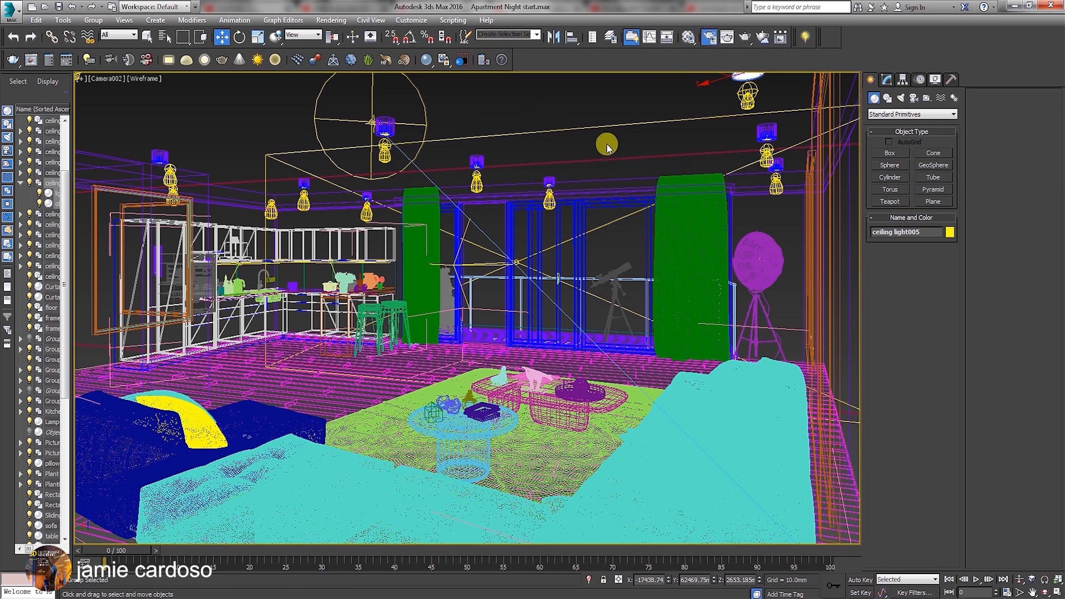
drag(229, 106, 730, 106)
click(419, 126)
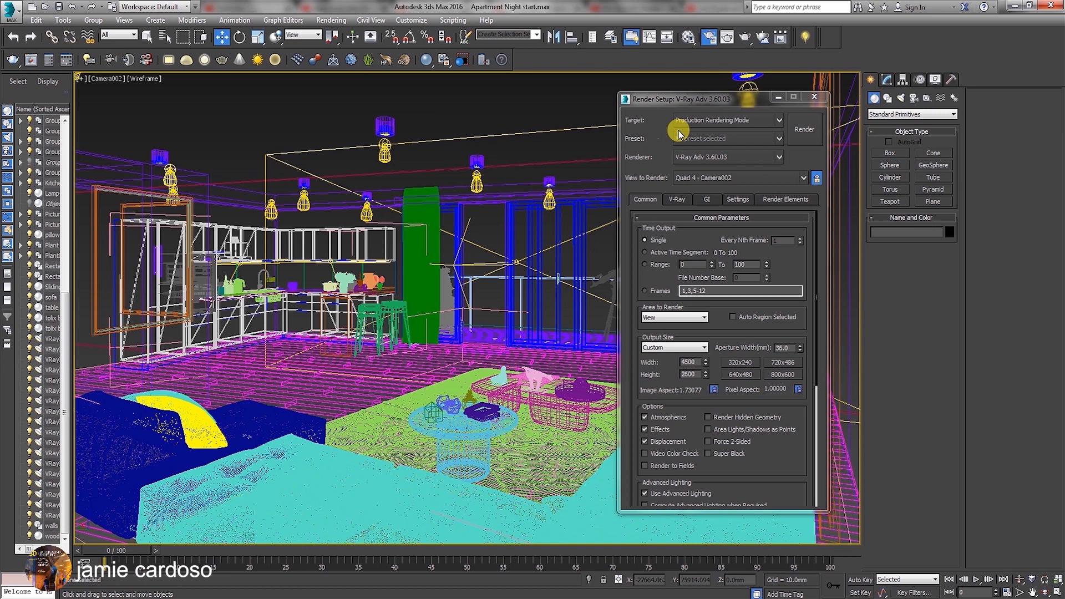
double_click(689, 362)
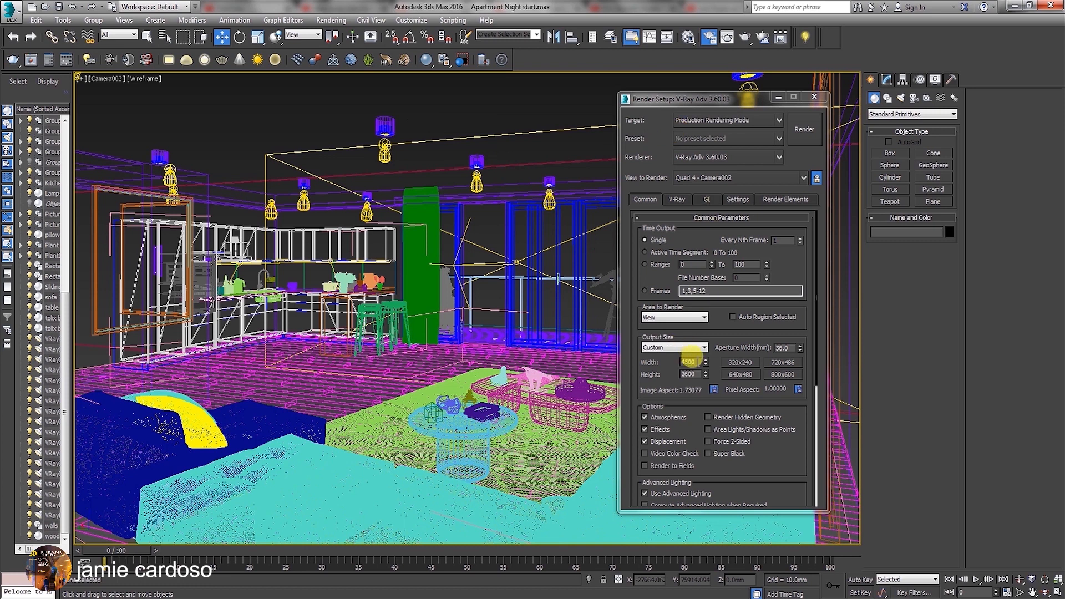
text(1000)
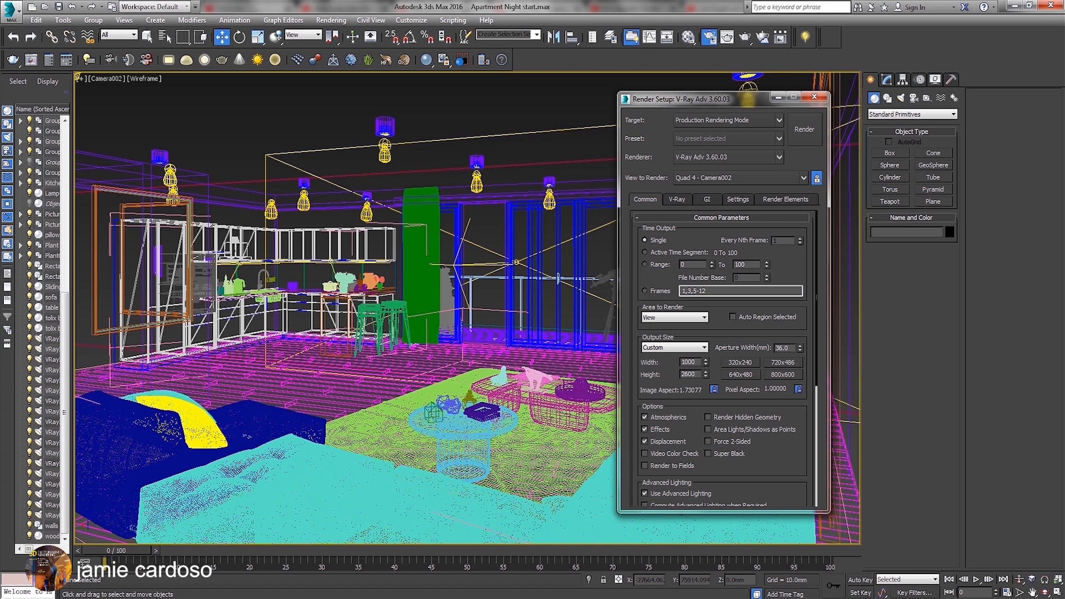
key(Return)
Step: Disable V-Ray raw image file output, separate render channels and resumable rendering in the V-Ray frame buffer settings
click(677, 199)
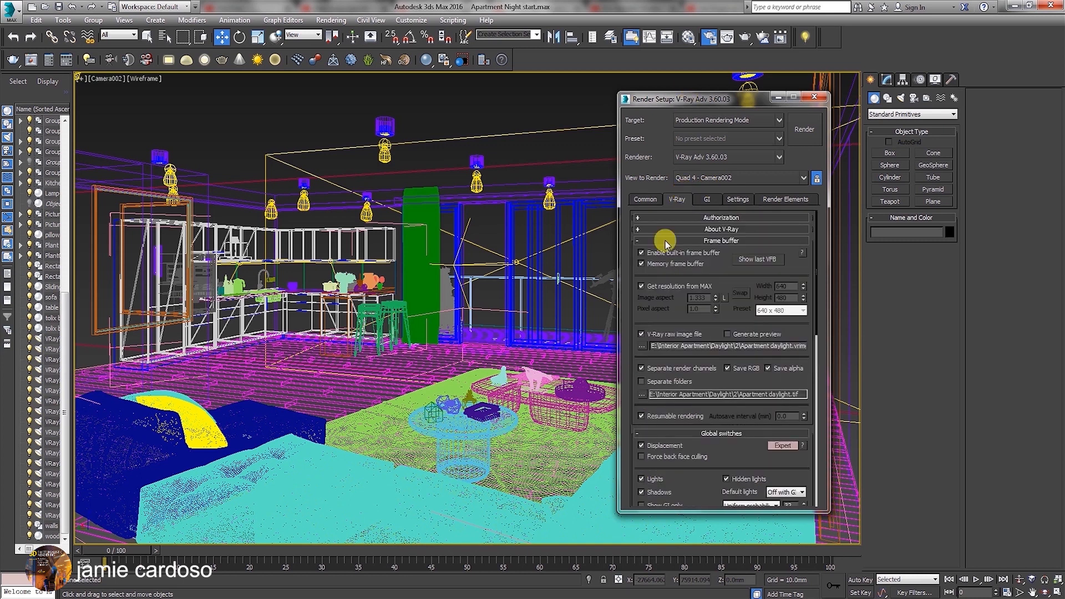
click(642, 334)
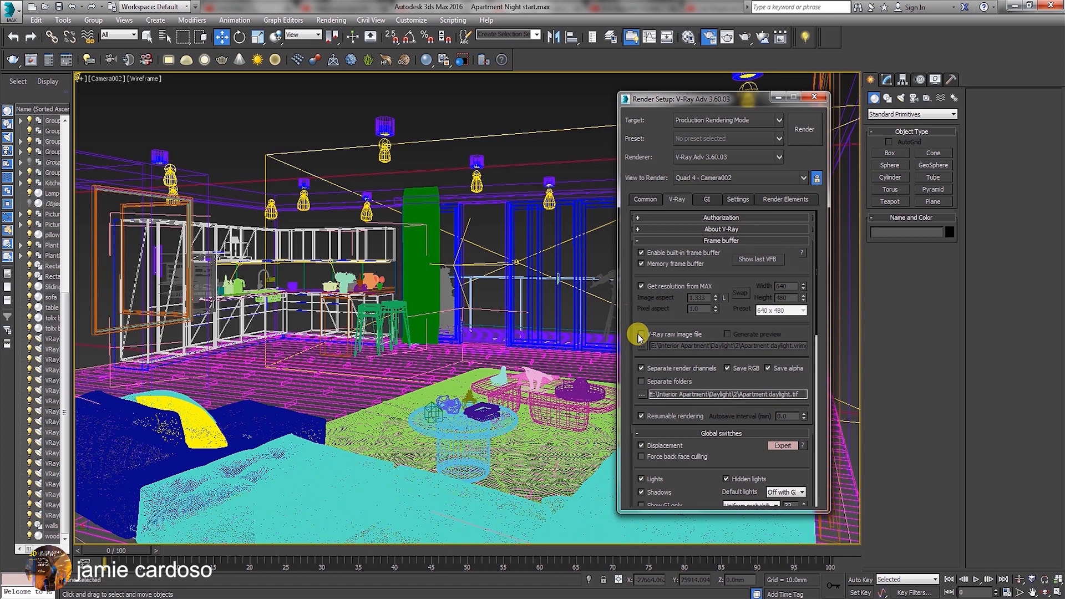
click(641, 369)
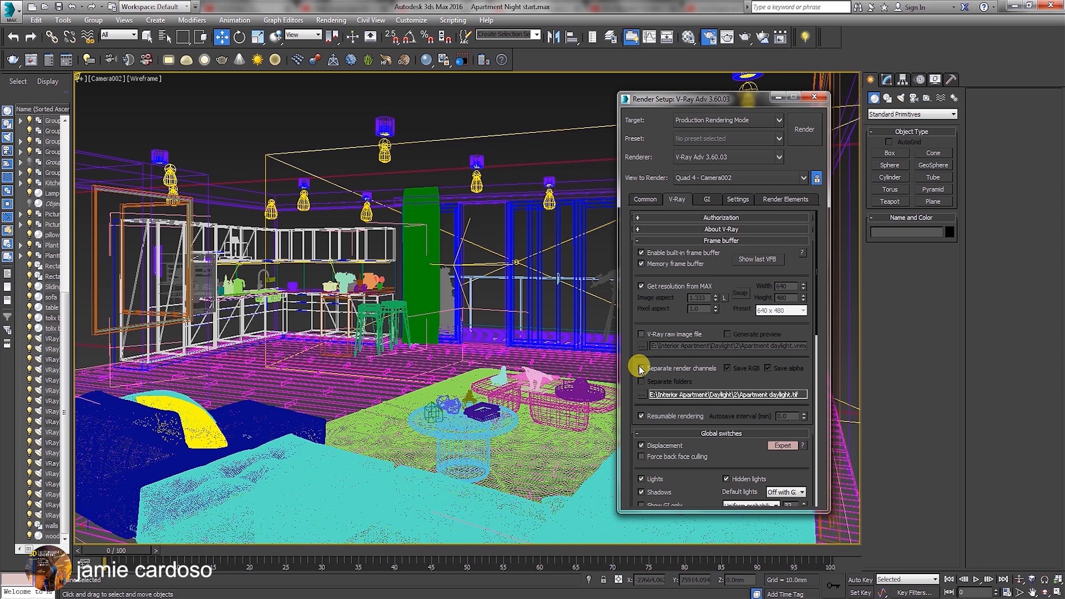
click(641, 416)
Step: Set the uniform probabilistic lights to 8 and the bucket sampler to min subdivs 1, max subdivs 4 and noise threshold 0.01
drag(672, 338, 693, 120)
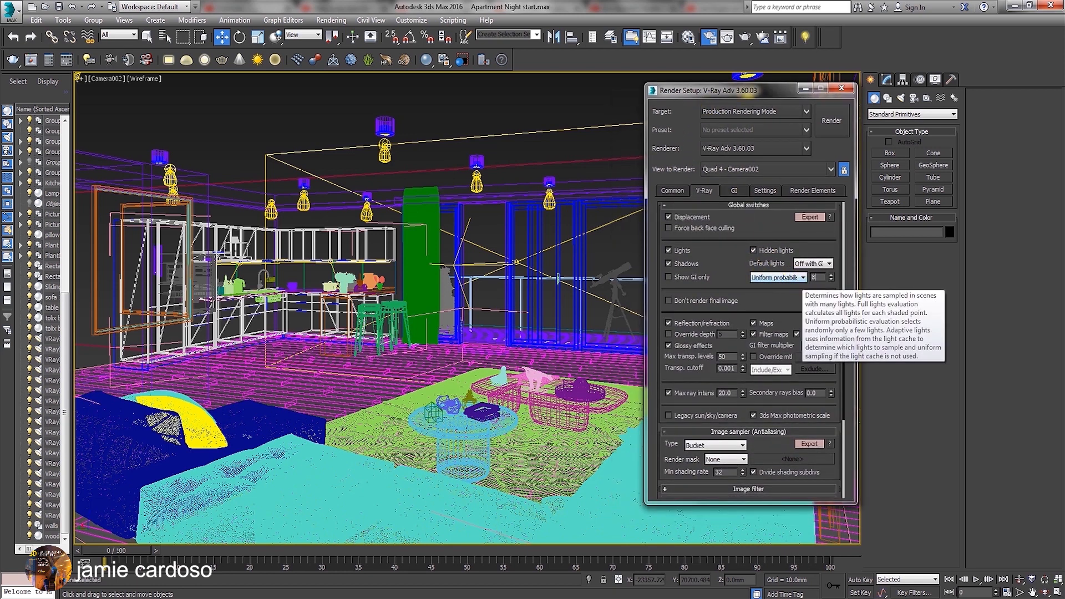
text(8)
drag(801, 295, 796, 142)
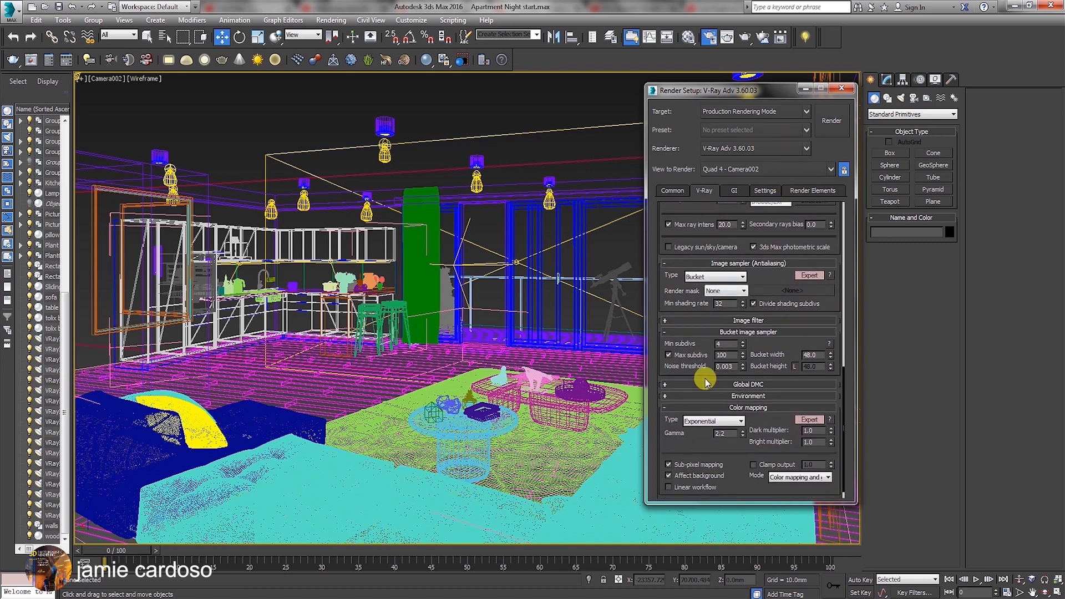
double_click(723, 344)
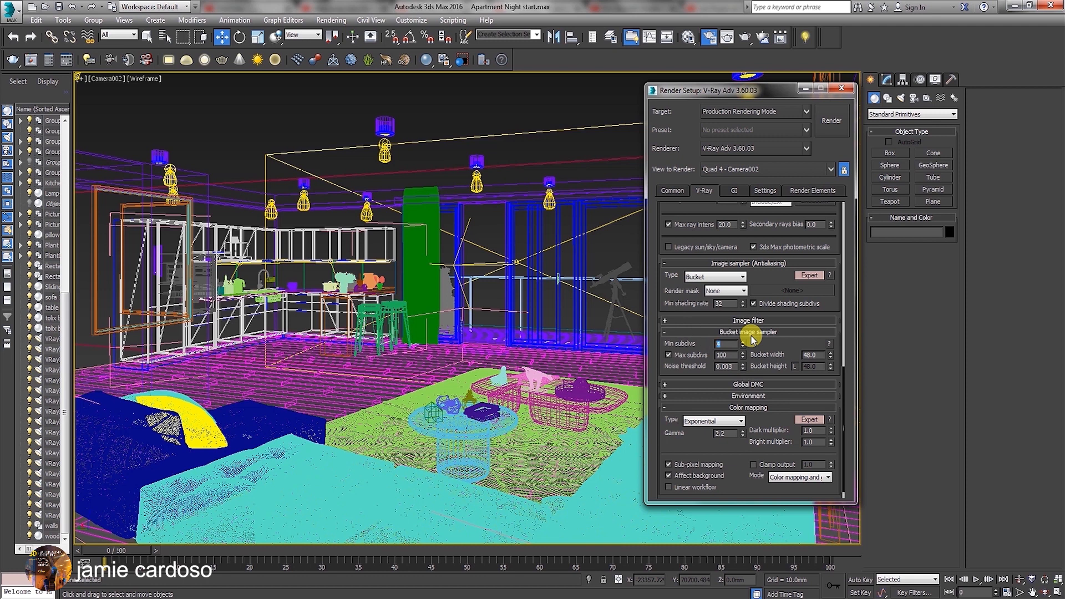
text(1)
double_click(723, 354)
text(4)
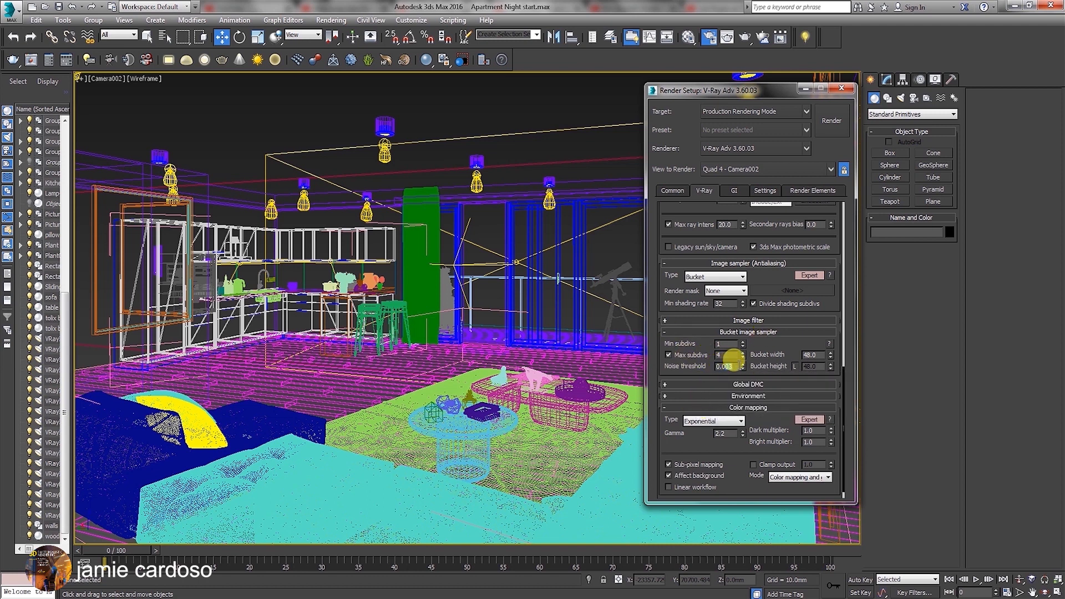
text(1)
key(Return)
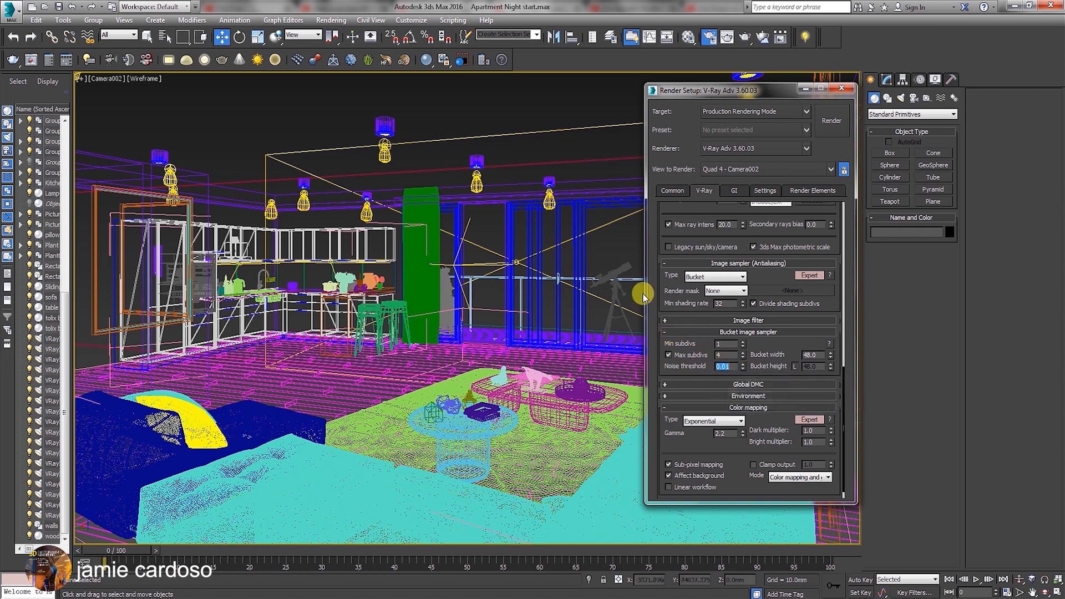
Step: Set the V-Ray color mapping mode to Color mapping only (no gamma)
scroll(658, 281, down, 1)
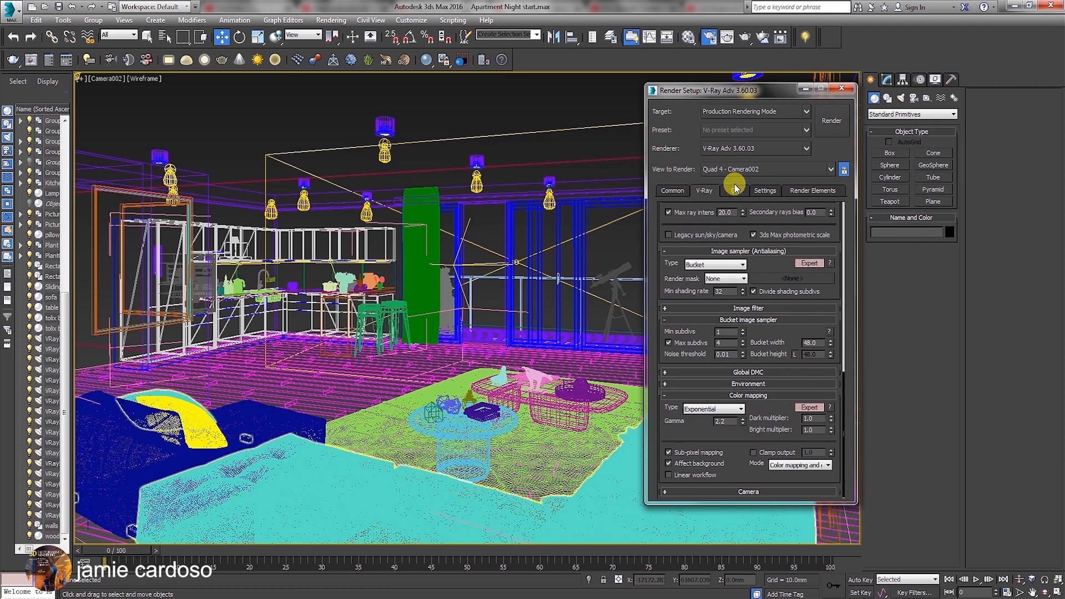
click(788, 467)
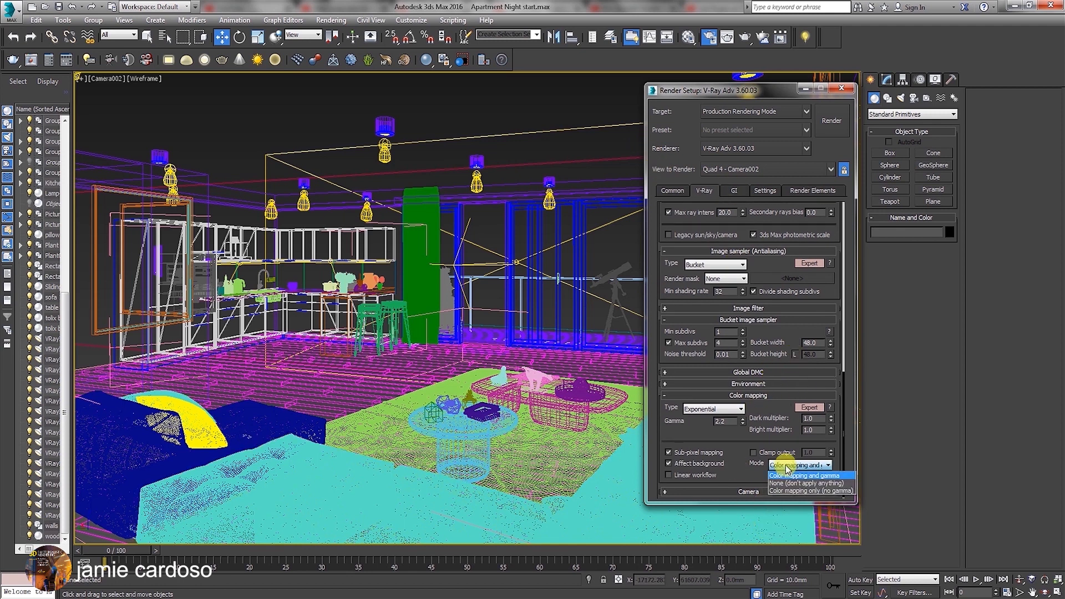
click(810, 490)
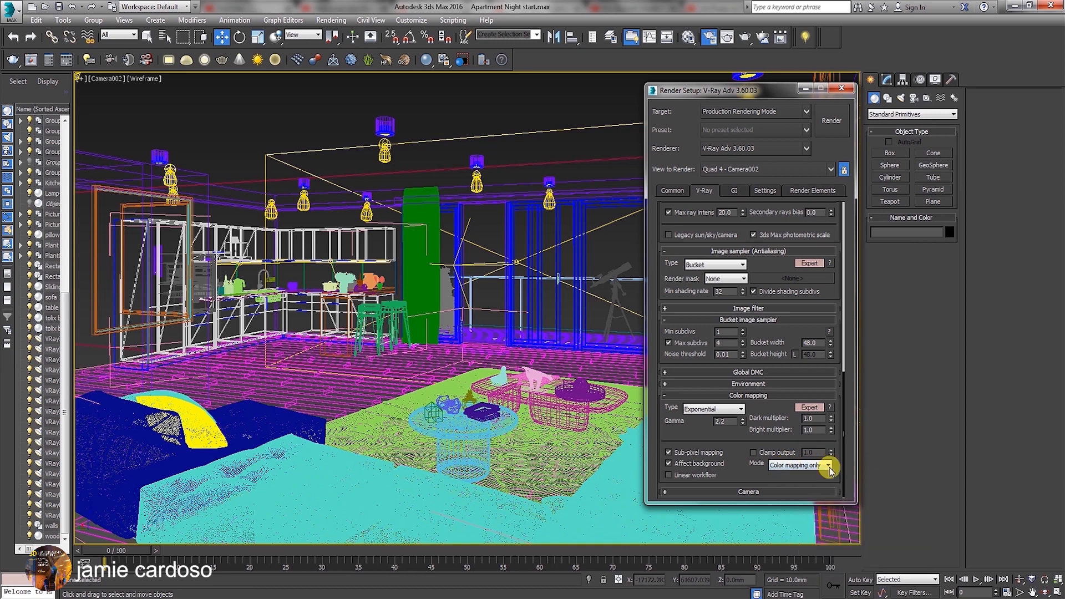
mouse_move(830, 471)
Step: Set the GI ambient occlusion subdivs to 8 and the irradiance map preset to Very low
click(733, 191)
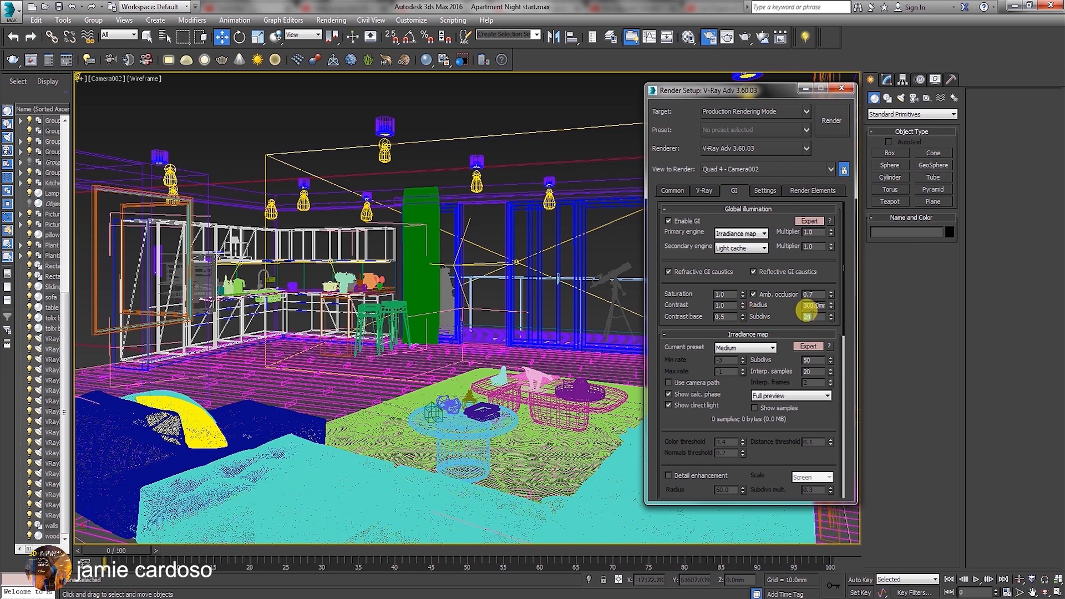
text(8)
click(753, 347)
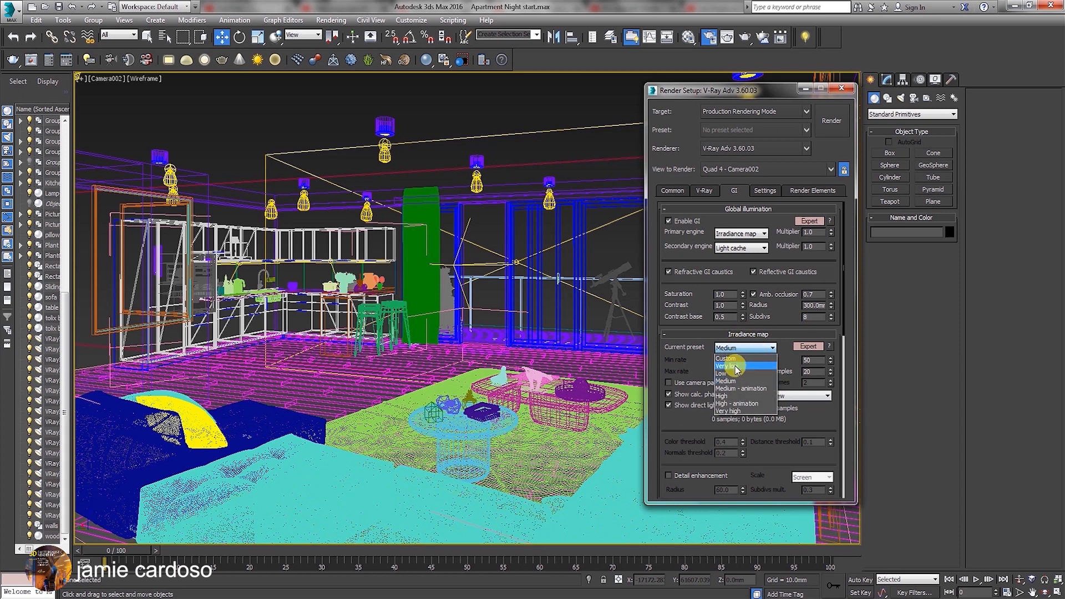
click(733, 366)
Step: Set the light cache subdivs to 600
drag(774, 425, 786, 124)
double_click(724, 359)
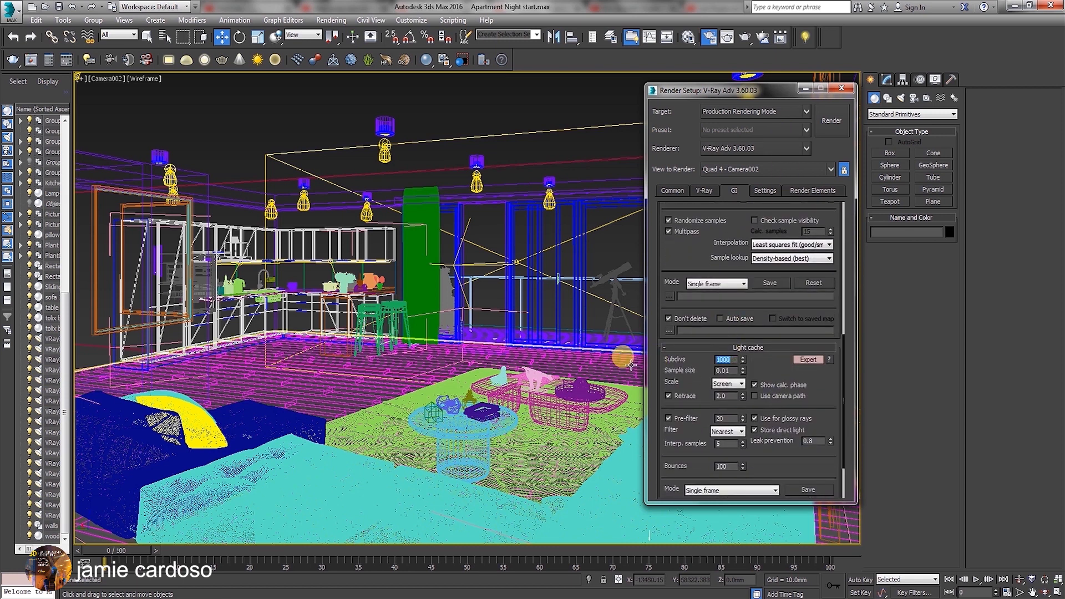
text(600)
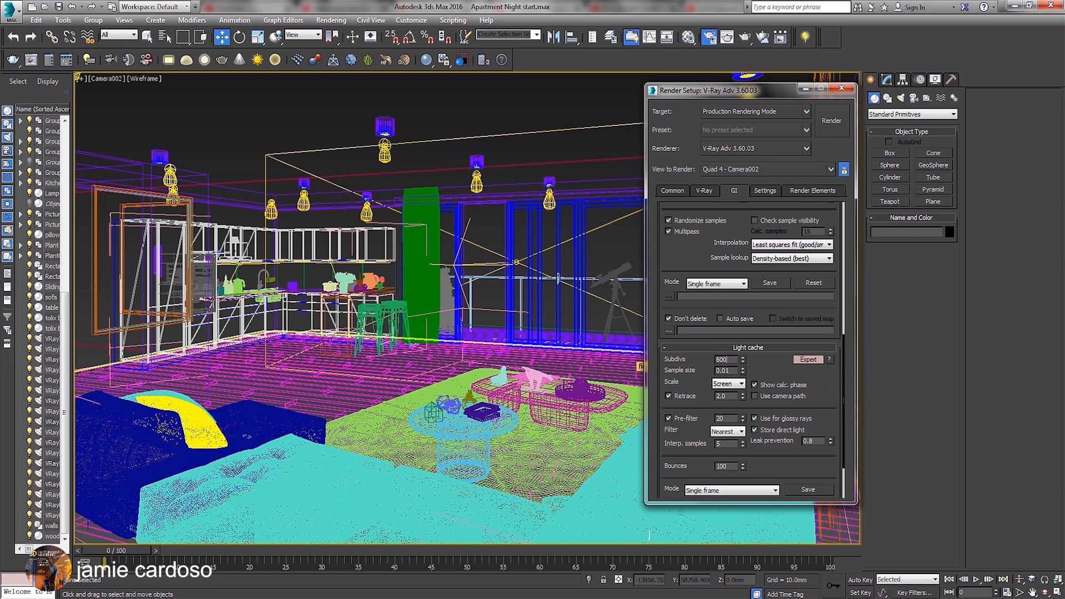
key(Return)
Step: Start a test render of the Camera002 view and cancel it partway through
drag(768, 95, 420, 125)
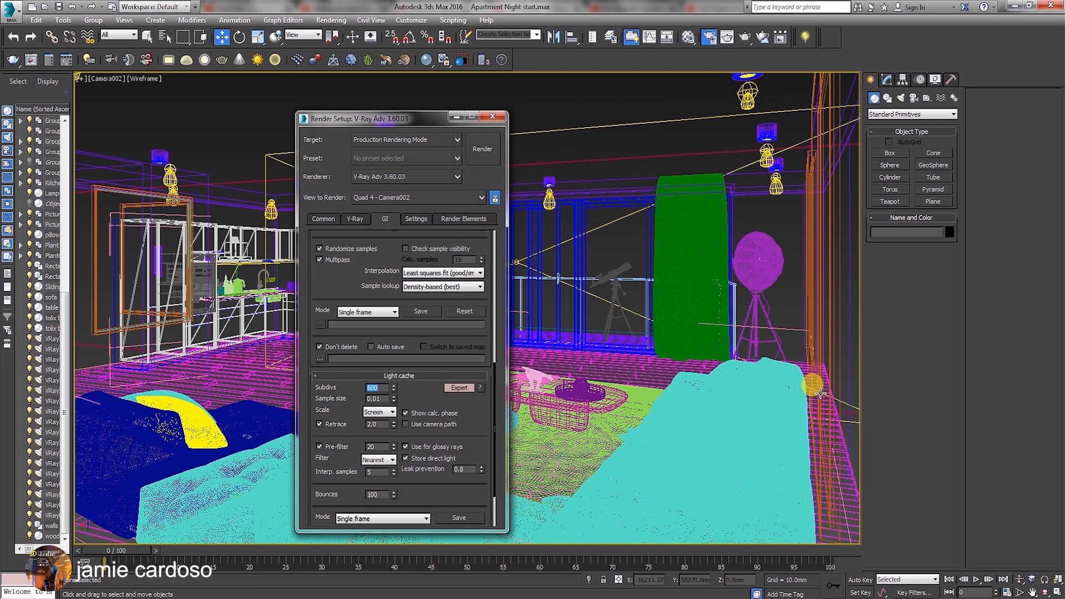
drag(420, 118, 805, 83)
click(712, 197)
click(572, 196)
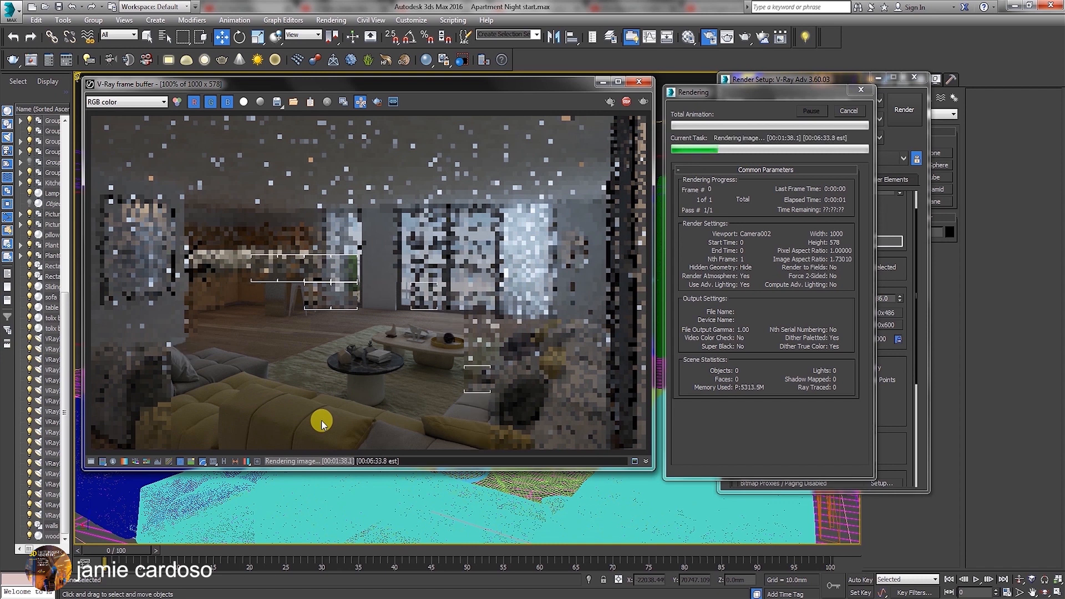
click(849, 110)
Step: Move the V-Ray frame buffer aside and switch the Camera002 viewport from wireframe to Shaded display
drag(510, 88, 369, 121)
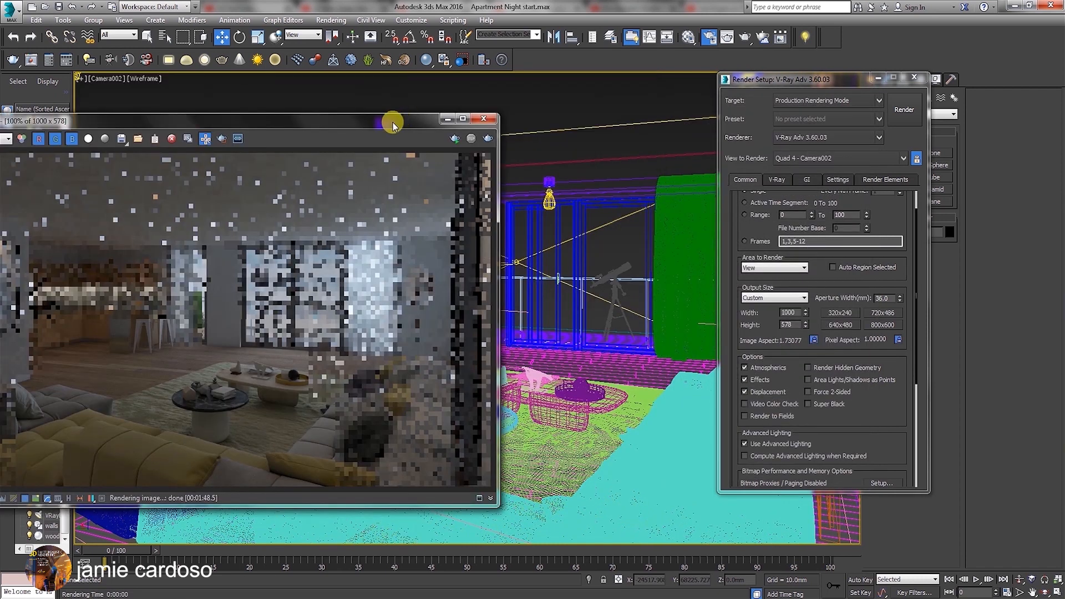
drag(393, 122, 417, 194)
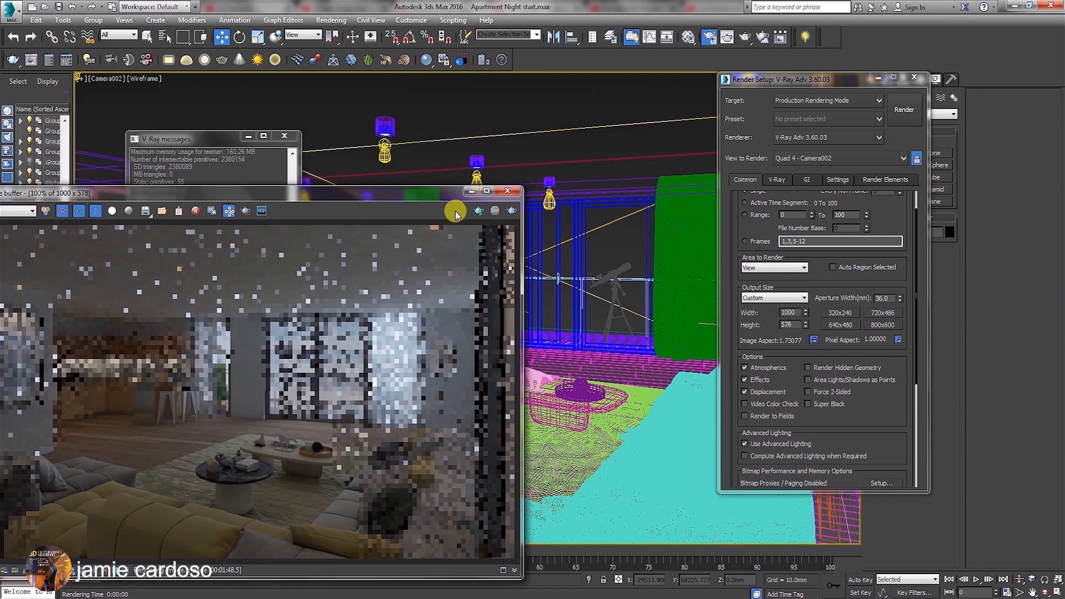
click(644, 242)
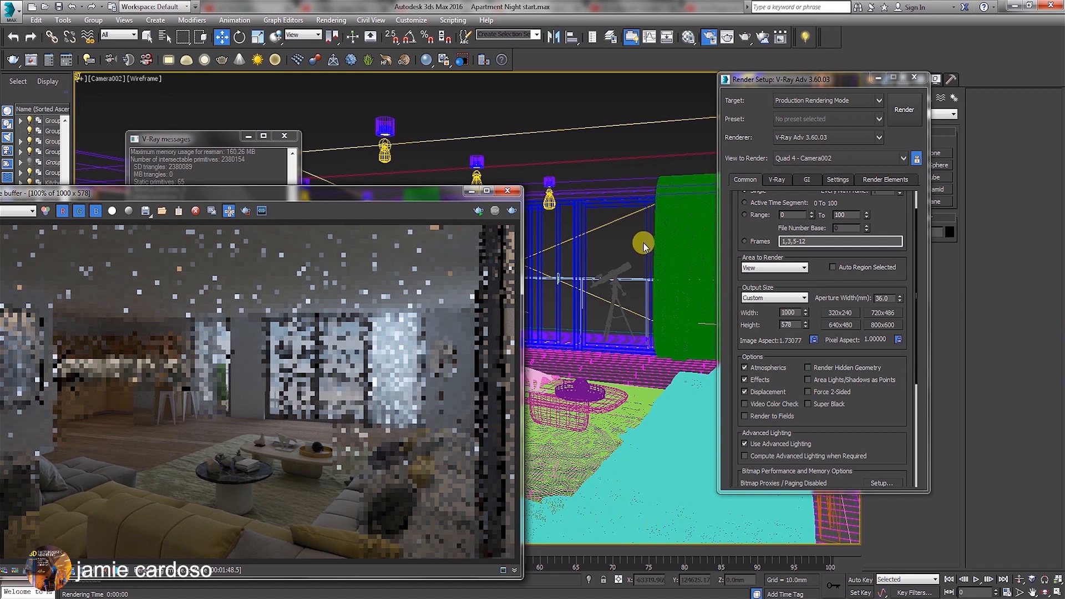
click(144, 79)
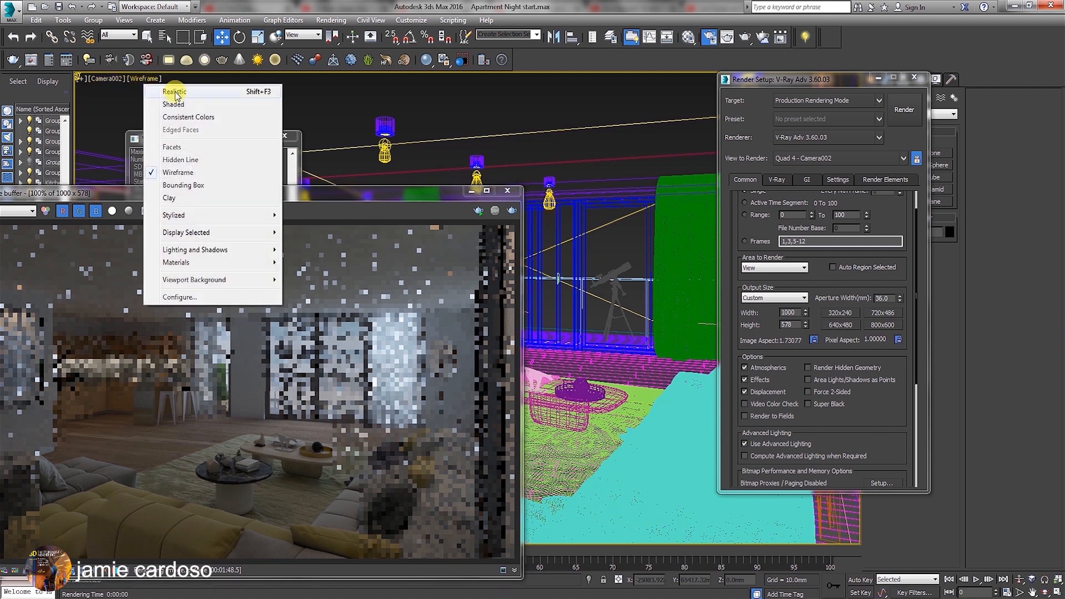
click(170, 104)
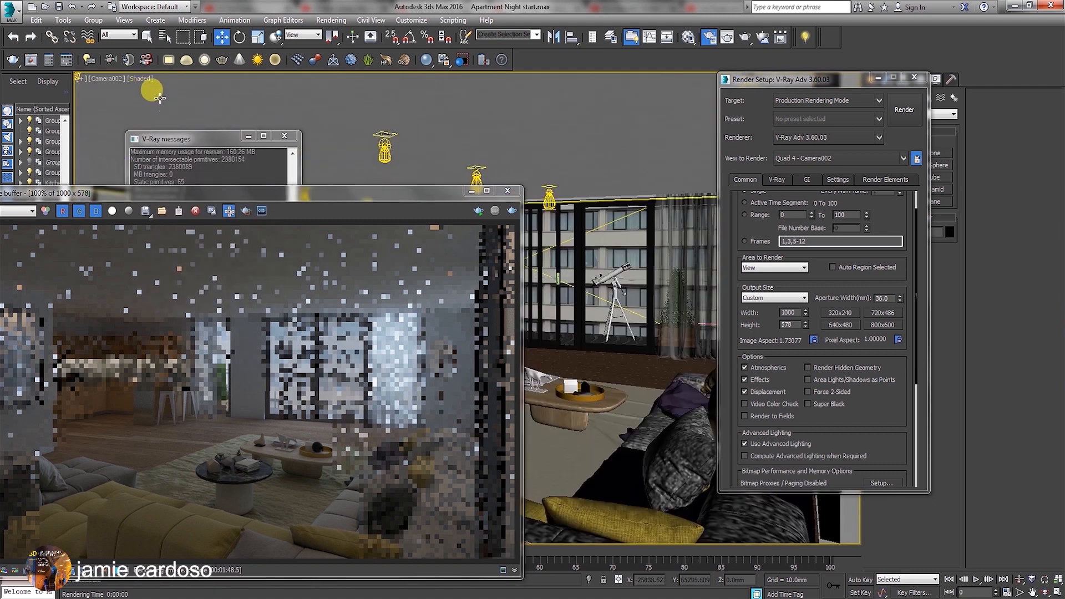
Step: Select the Building outside object behind the windows and isolate it in the viewport
click(612, 249)
click(611, 249)
drag(779, 80, 228, 93)
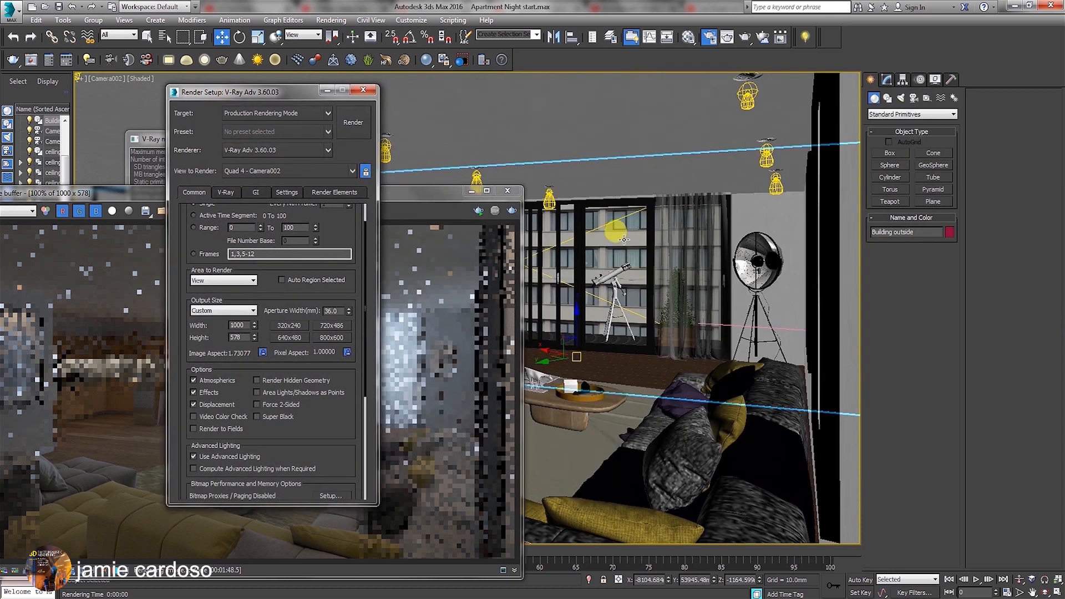
click(589, 580)
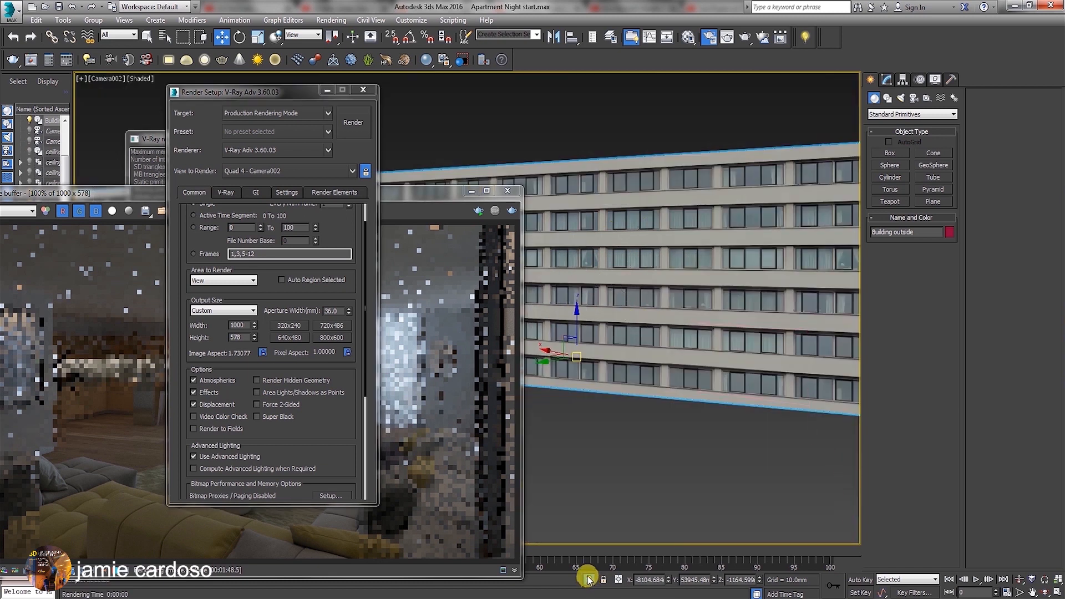
Step: Replace the diffuse bitmap of the Building outside material with the HighRiseNight0058_1_seamless_L texture
click(688, 37)
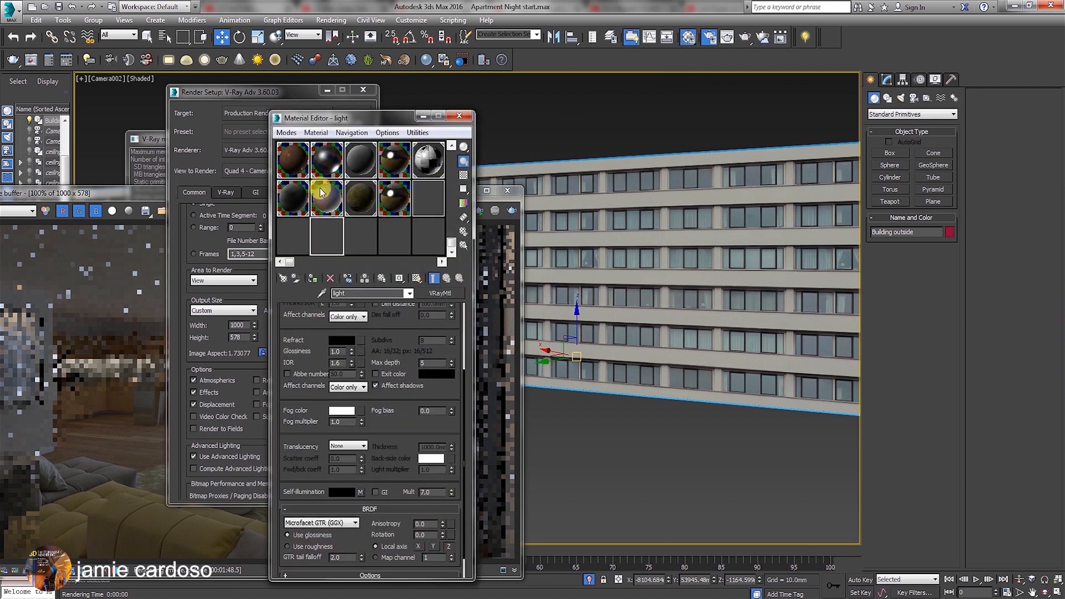
click(409, 235)
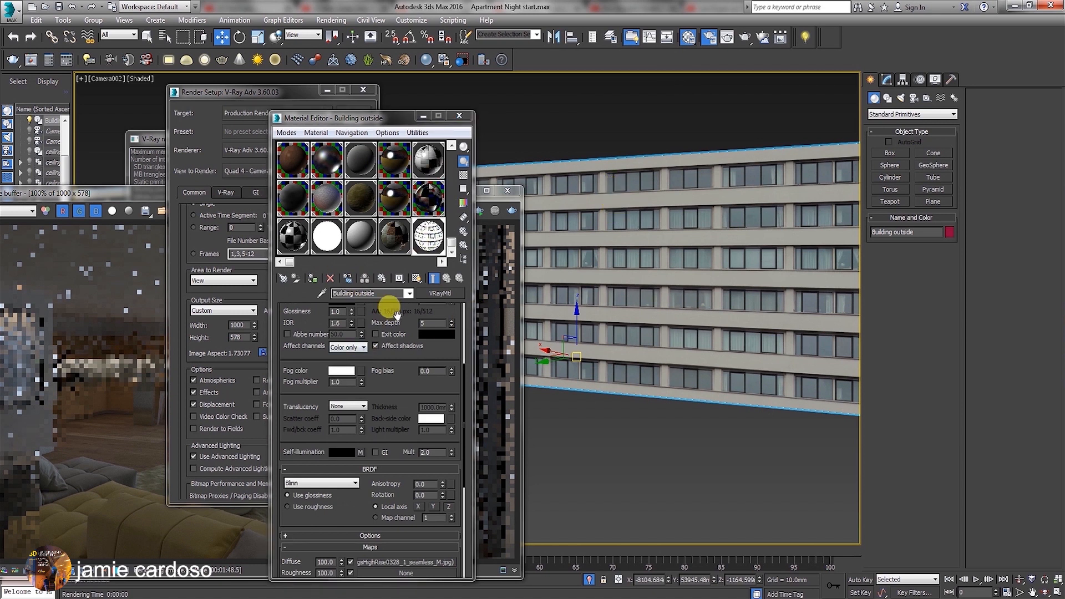
scroll(391, 312, up, 5)
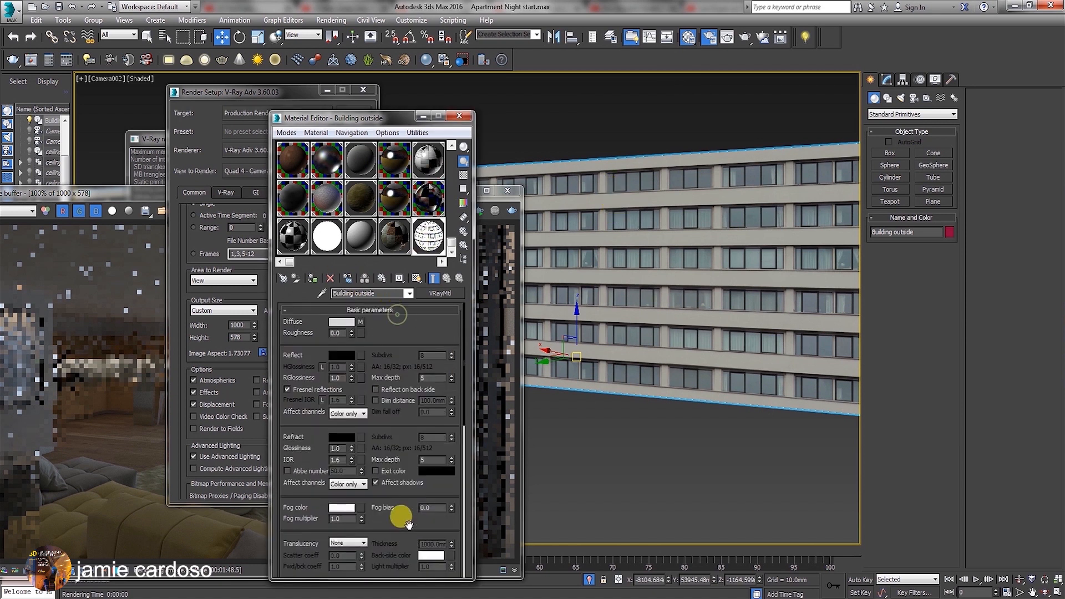
click(359, 322)
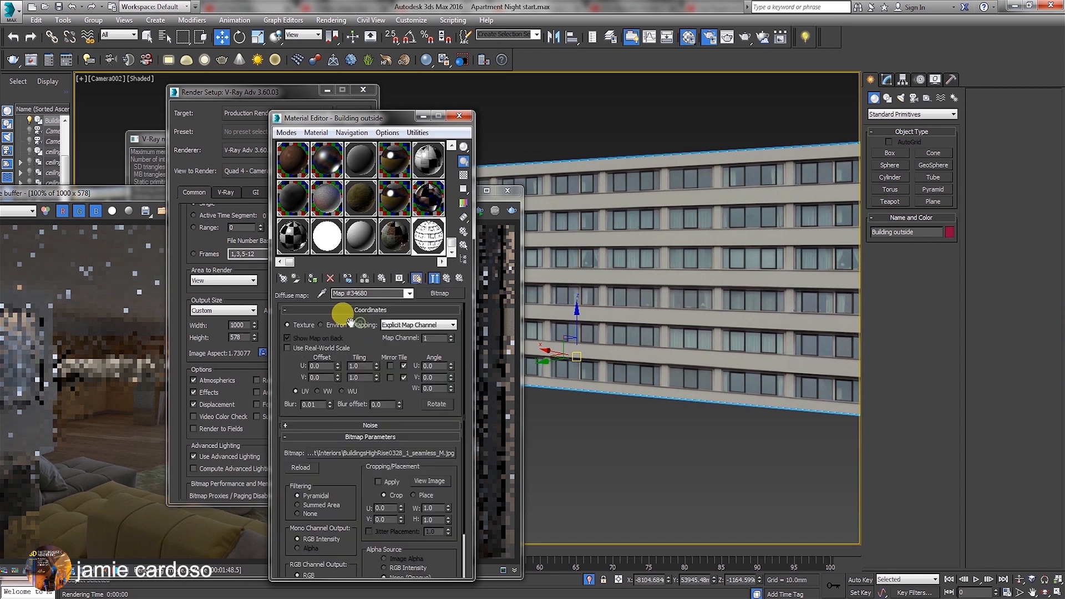
click(405, 453)
drag(882, 206, 896, 254)
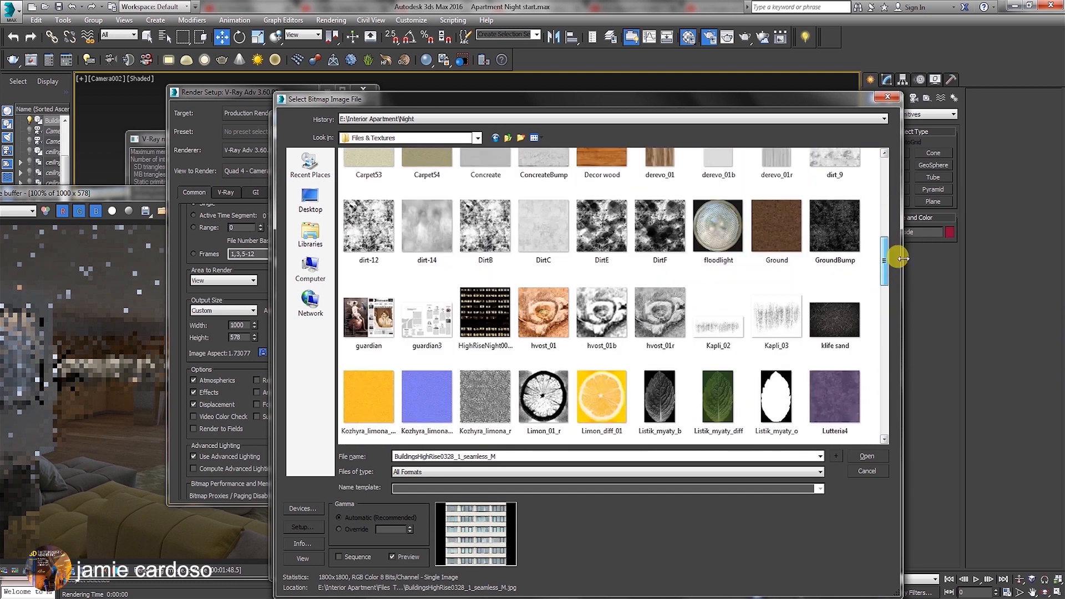
click(483, 300)
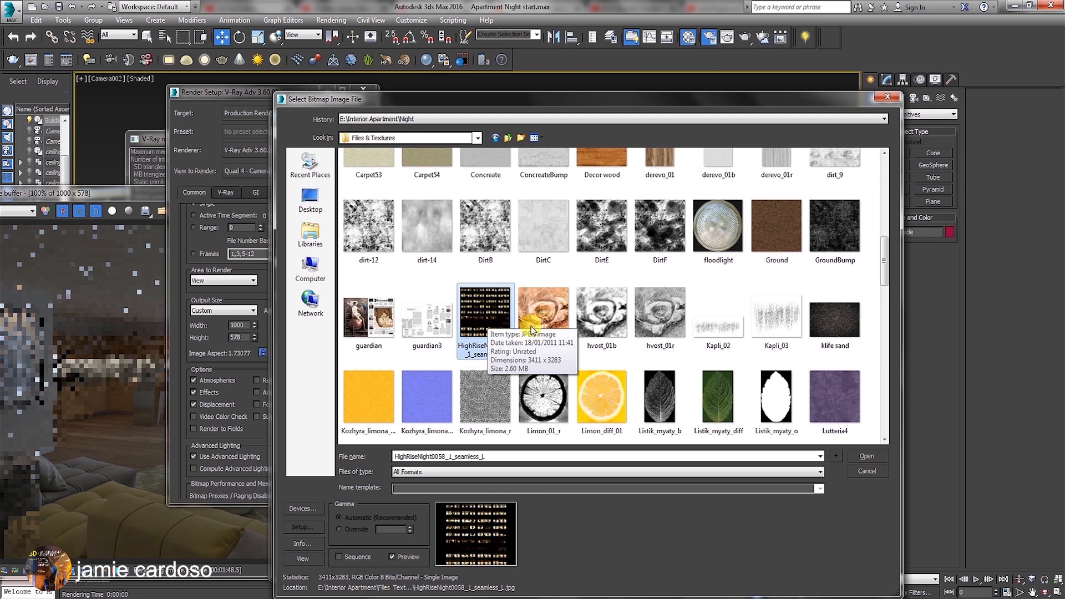
click(859, 456)
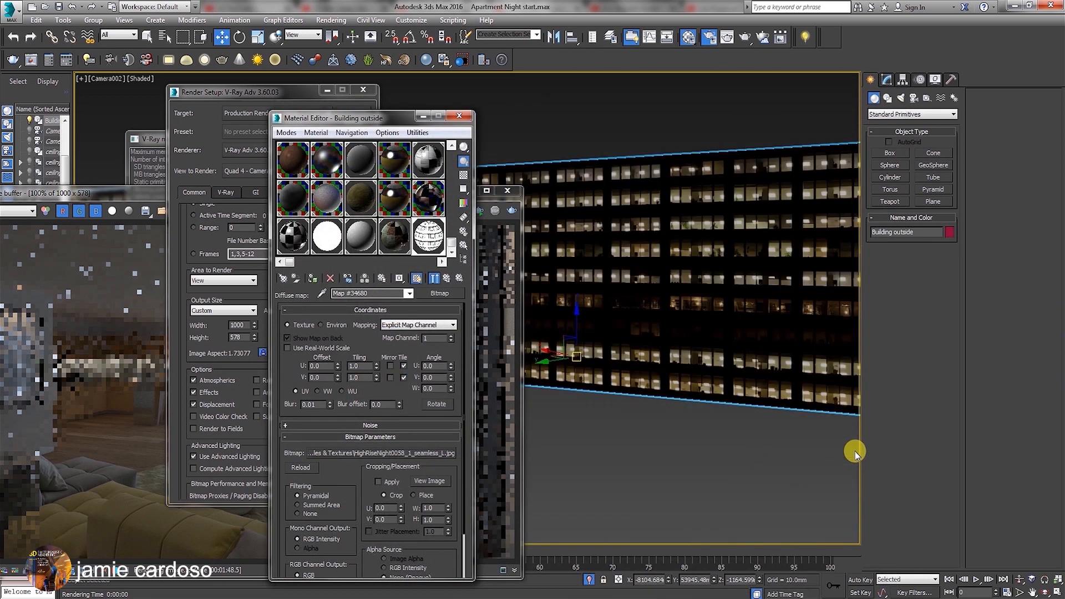
Step: Set the UVW Map box length, width and height of the Building outside object to 3000 mm each
drag(382, 123, 345, 111)
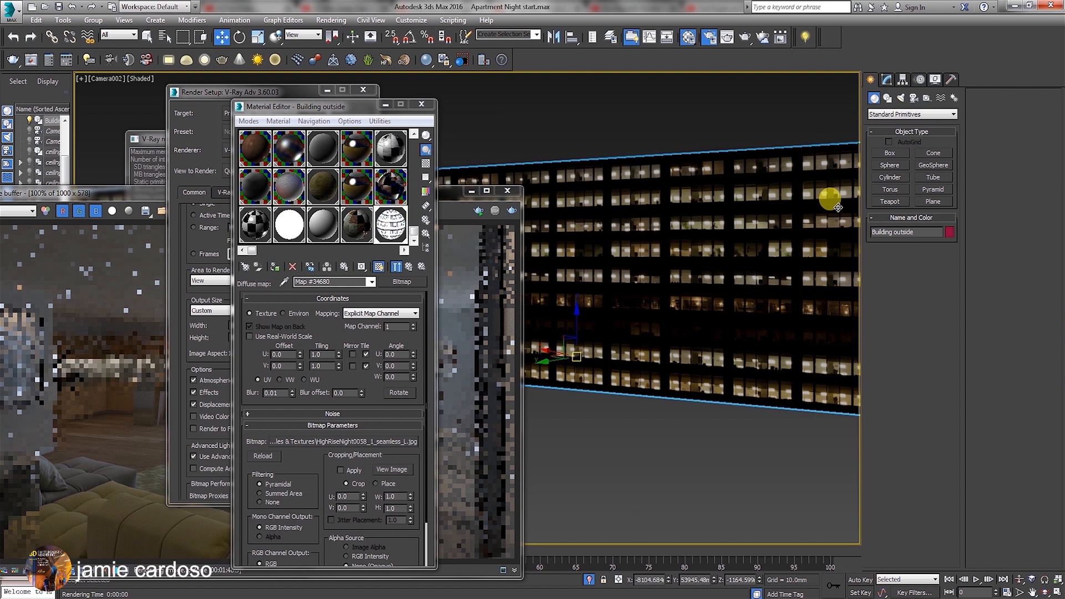
click(887, 79)
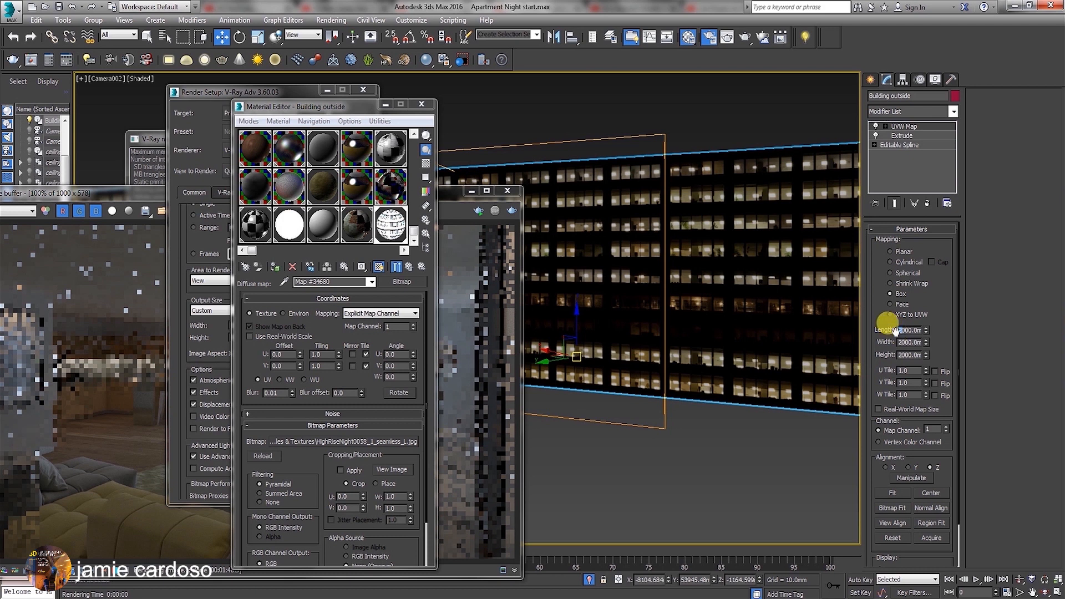
key(Tab)
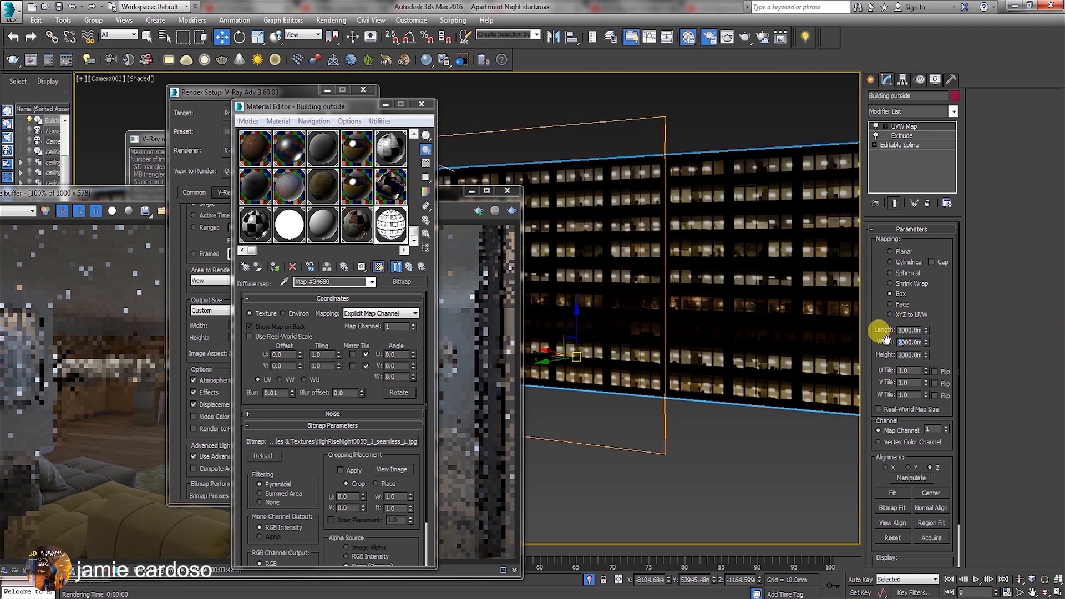
key(Return)
drag(902, 355, 886, 353)
text(3)
key(Return)
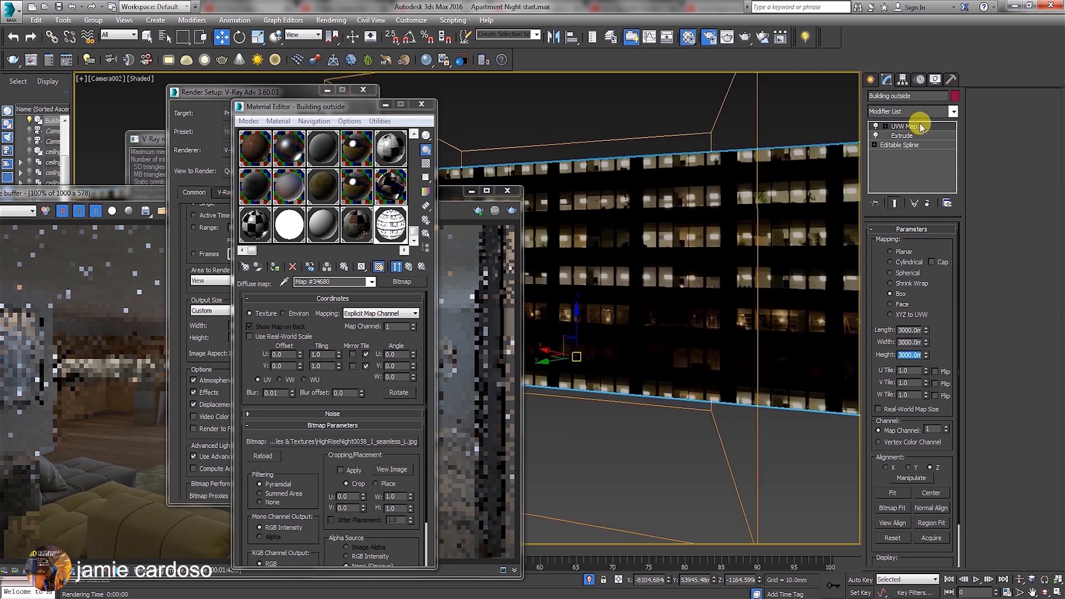
Step: Move the UVW Map gizmo of the Building outside object to reposition the lit windows on the facade
click(901, 127)
click(445, 196)
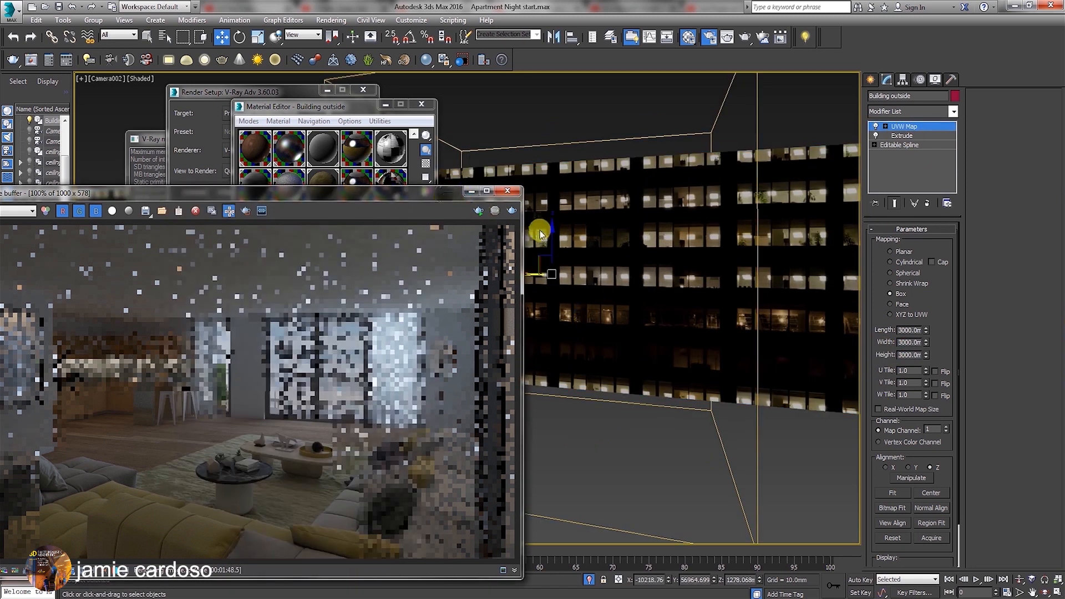
drag(552, 238, 570, 264)
click(872, 81)
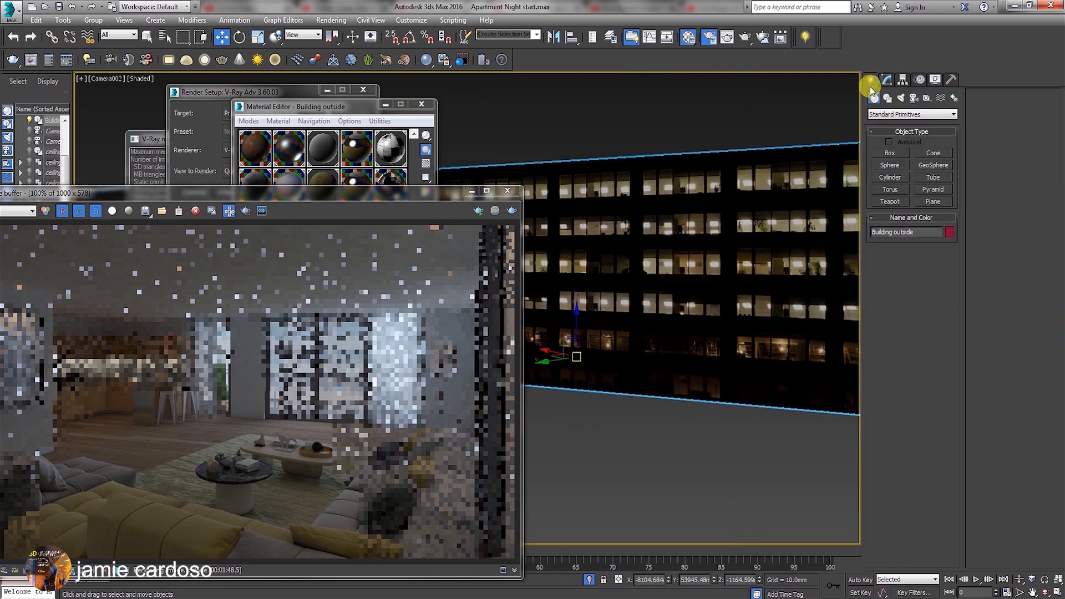
Step: Exit isolation, move the V-Ray frame buffer aside, close the Material Editor and minimize the Render Setup window
click(589, 580)
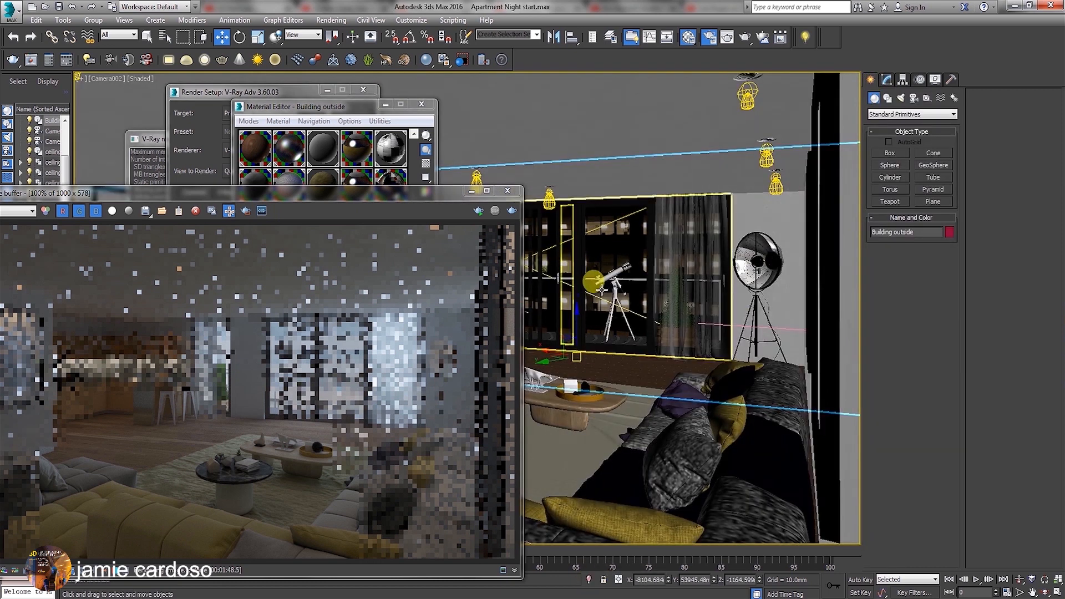
drag(451, 192, 787, 236)
drag(710, 242, 719, 182)
click(421, 104)
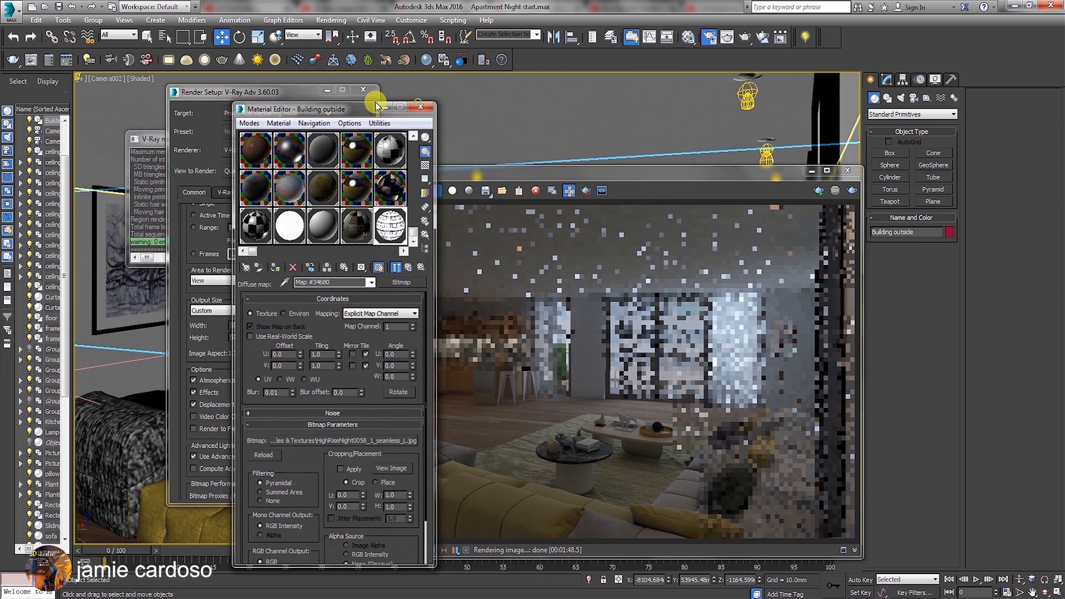
click(328, 94)
click(328, 92)
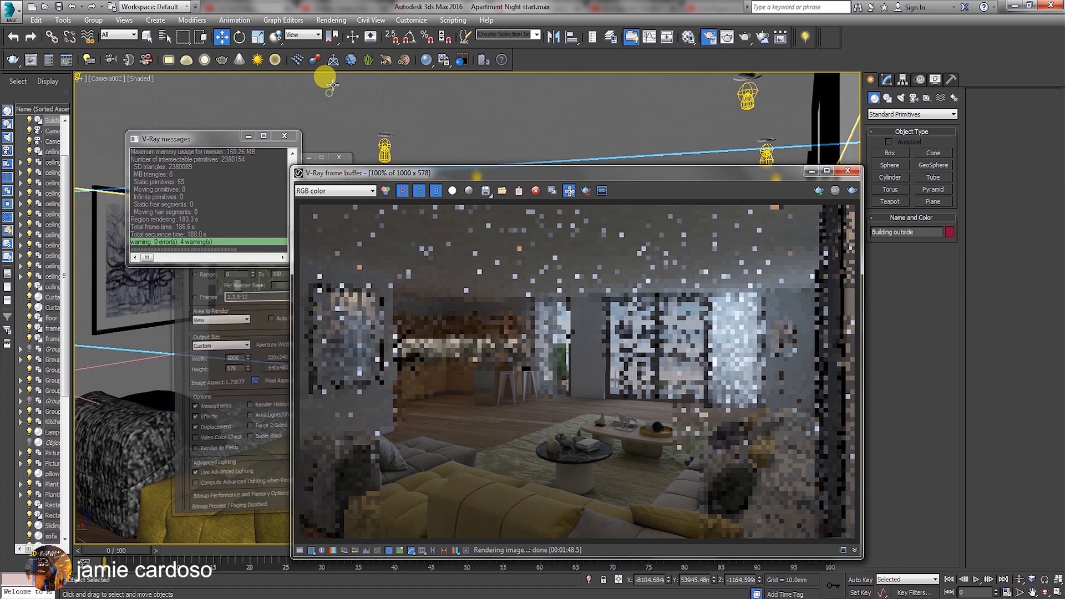
Step: Open the night interior reference photo 23ff139b1df1a81015f80b28fa7f6dab.JPG from Photo References and place it beside the frame buffer
click(331, 20)
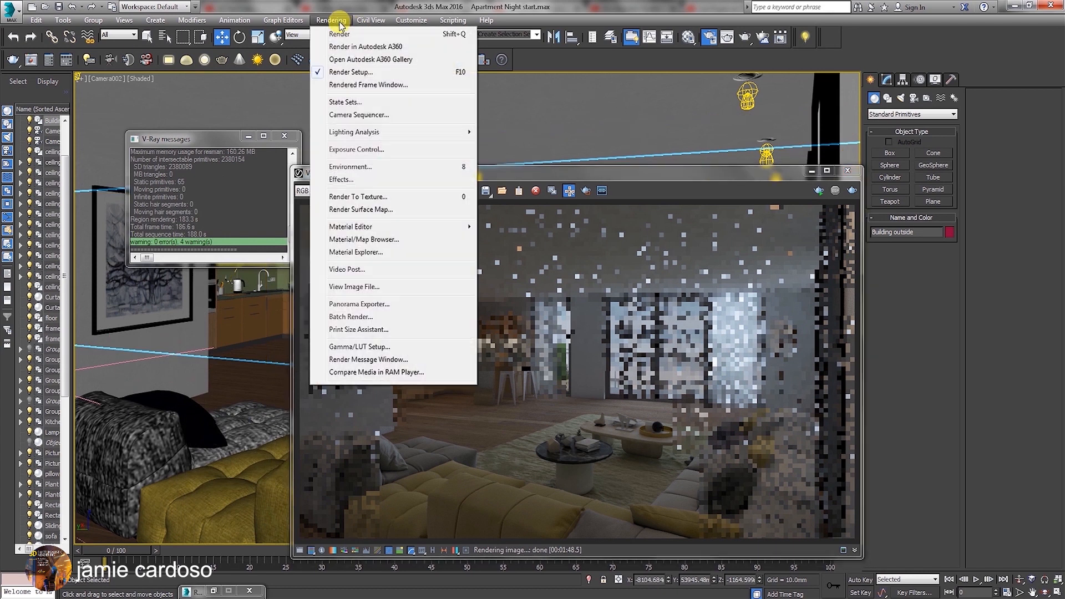
click(368, 286)
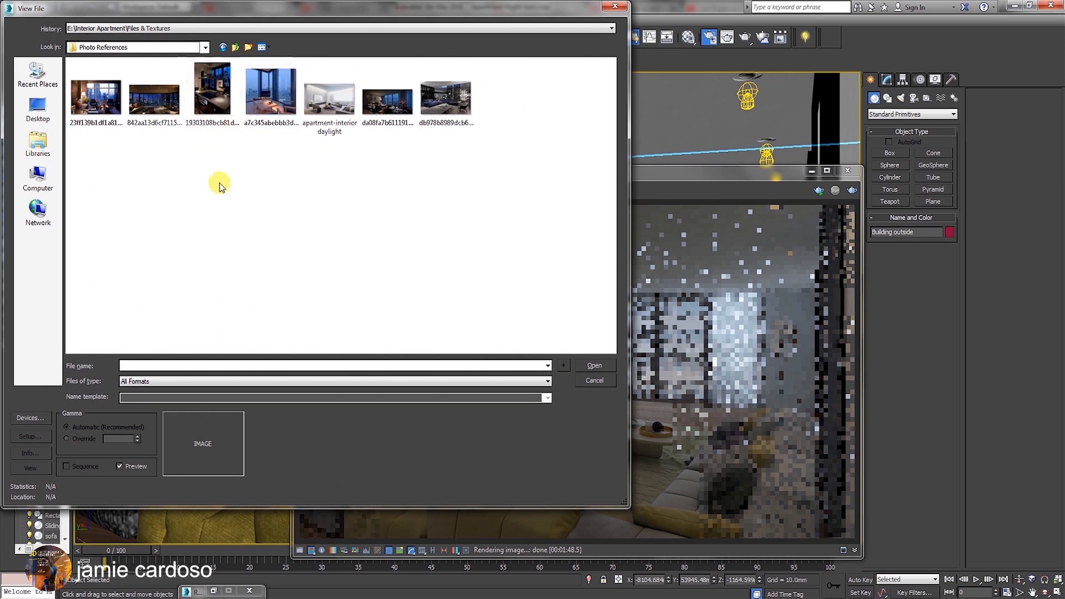
click(95, 97)
click(581, 370)
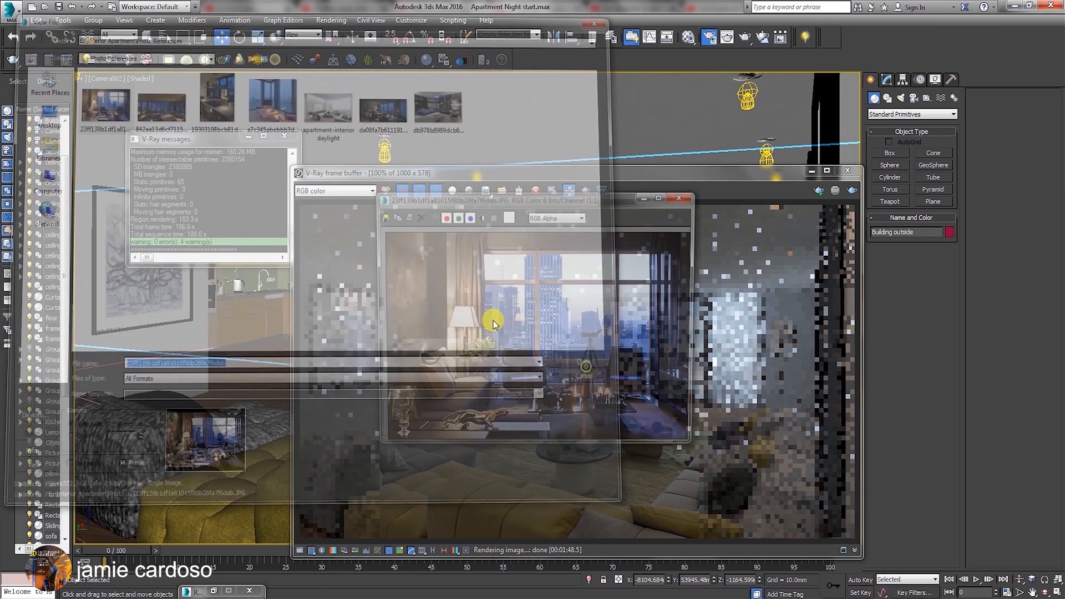
drag(558, 206, 240, 245)
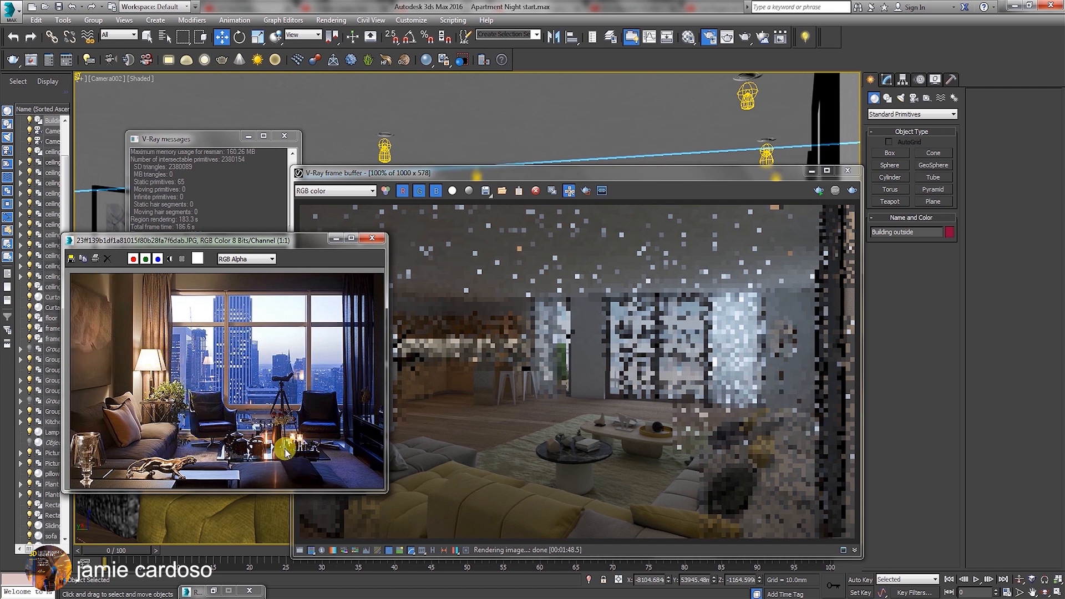
drag(308, 240, 322, 233)
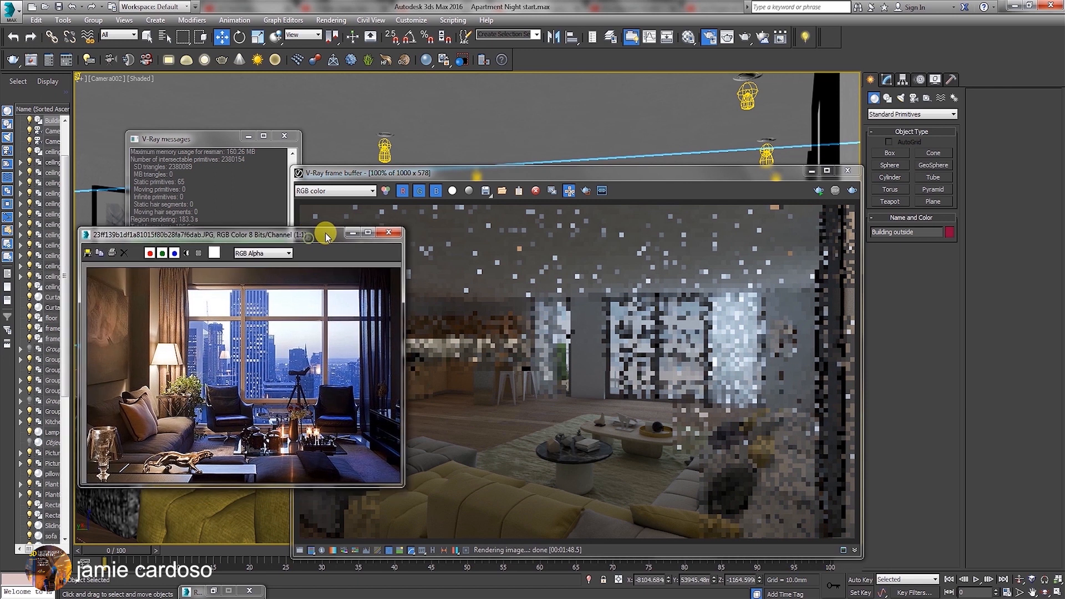
Step: Minimize the reference photo and frame buffer, restore the four-viewport layout and move the V-Ray messages window off the Top view
click(356, 233)
click(811, 171)
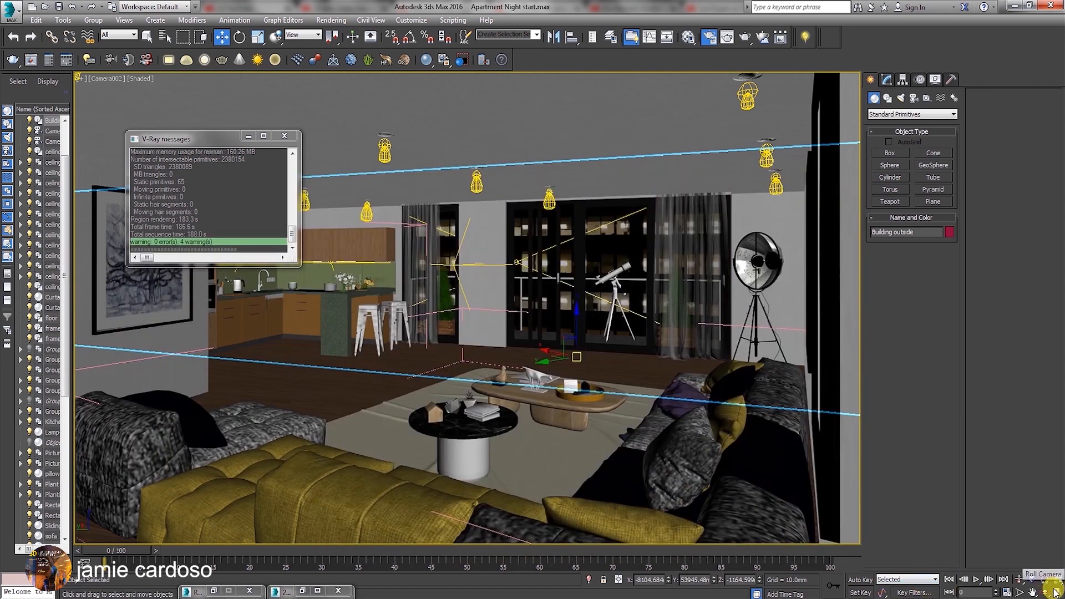
click(1056, 592)
drag(193, 142, 239, 328)
Step: Select the VRayLight_window light outside the windows in the Top view and display its parameters
middle_drag(283, 187, 297, 161)
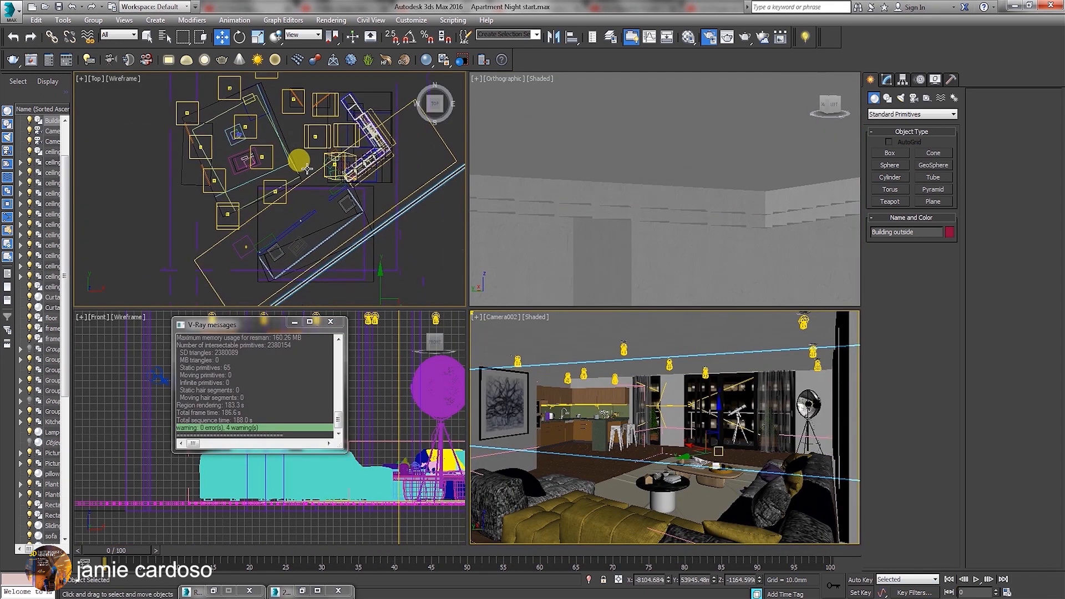
scroll(308, 216, down, 3)
click(282, 260)
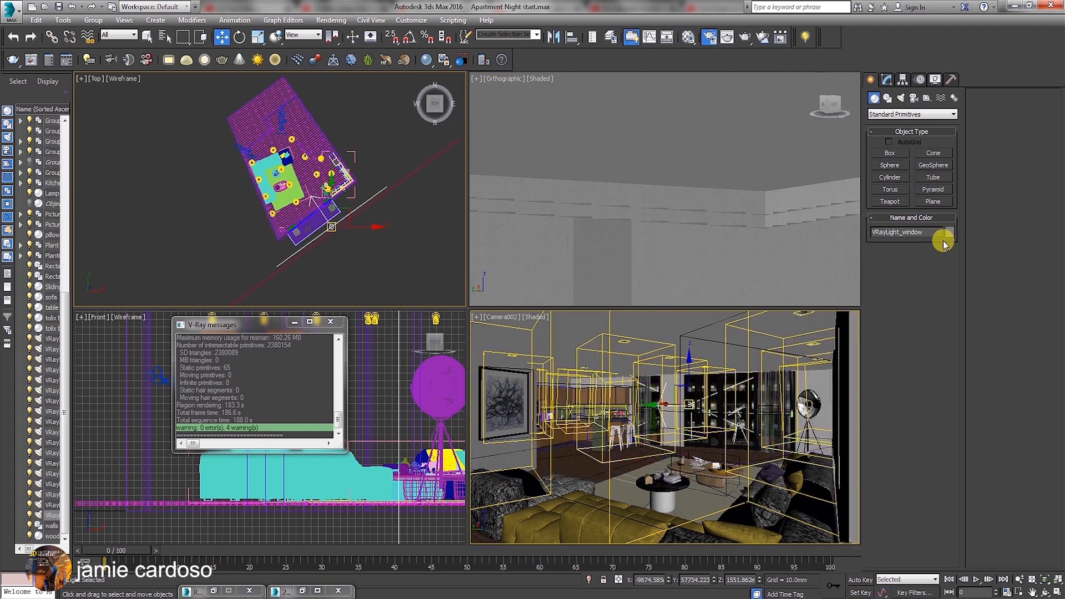
click(887, 79)
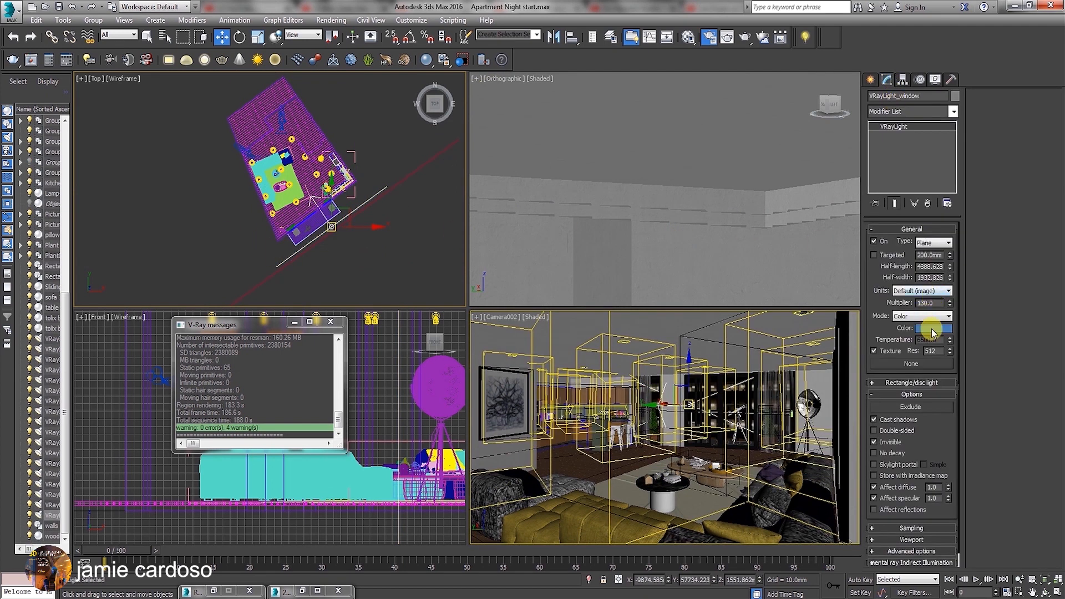
Step: Set the window light's colour to a deep blue, using the colour sampler with the night reference photo in view
click(932, 328)
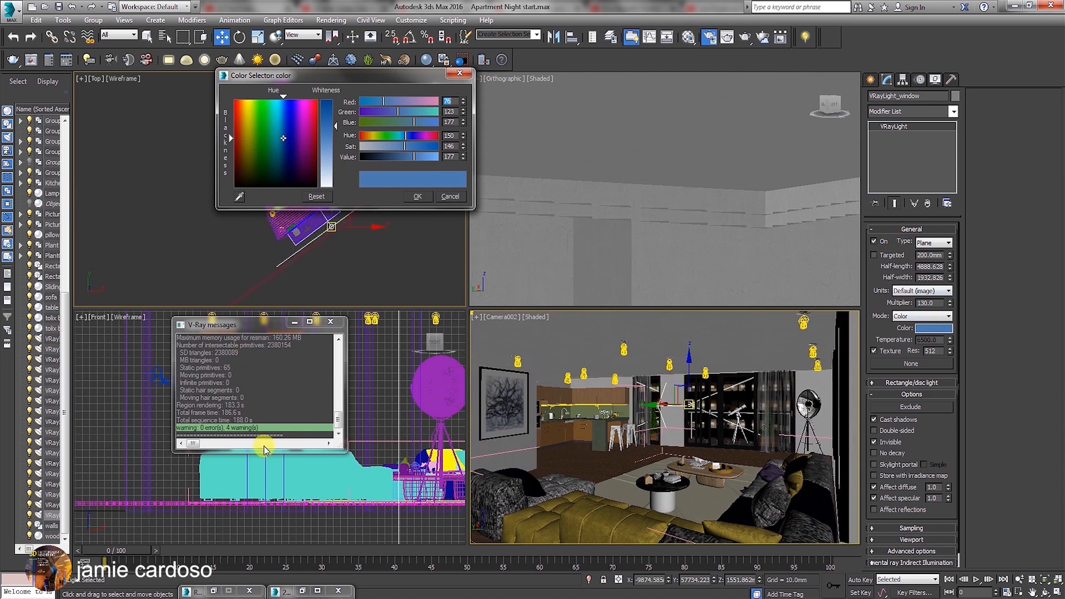
click(302, 591)
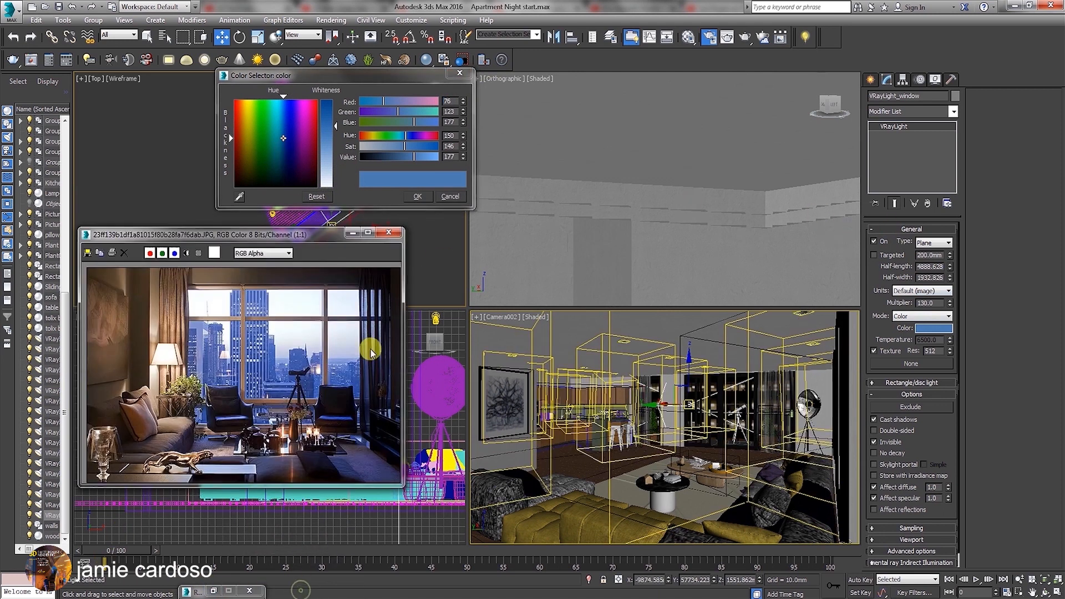
click(232, 197)
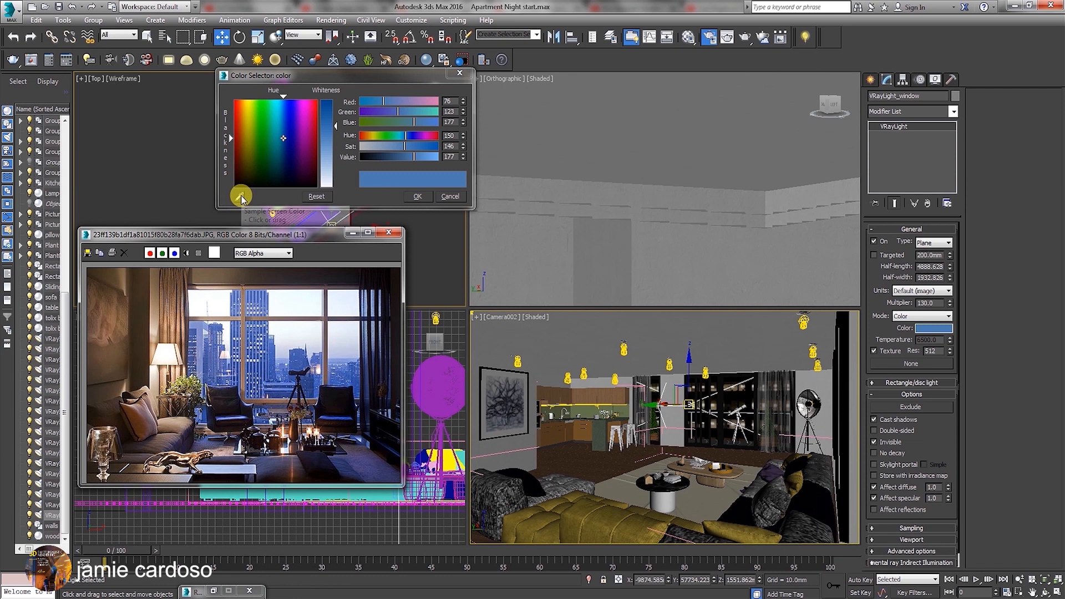
drag(241, 198, 403, 160)
click(401, 157)
click(416, 197)
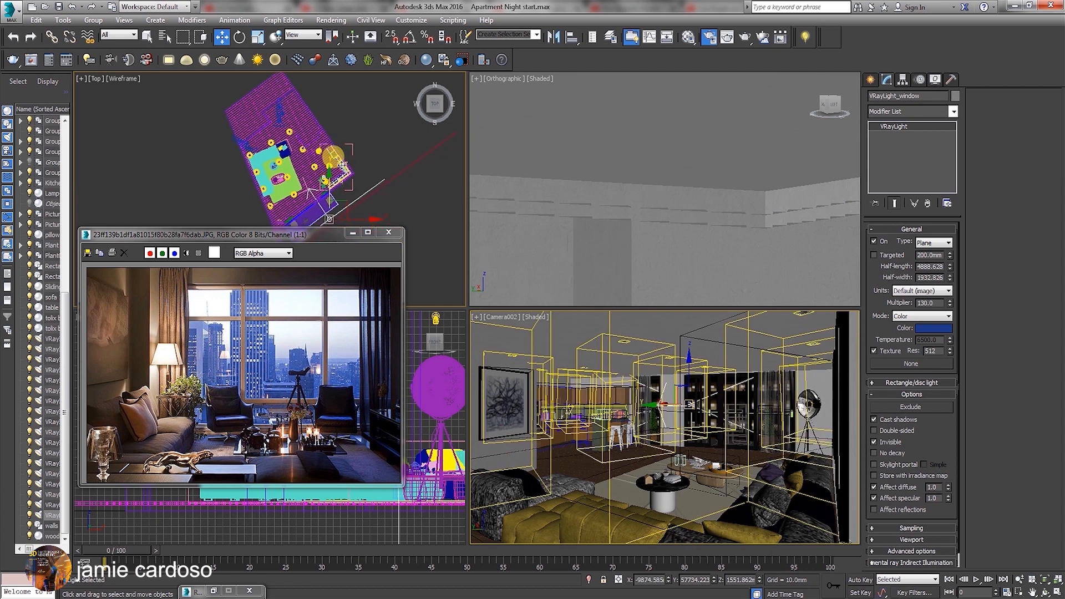
Step: Create a VRayLight in the Top view, in the empty area outside the apartment beyond the window light
click(869, 79)
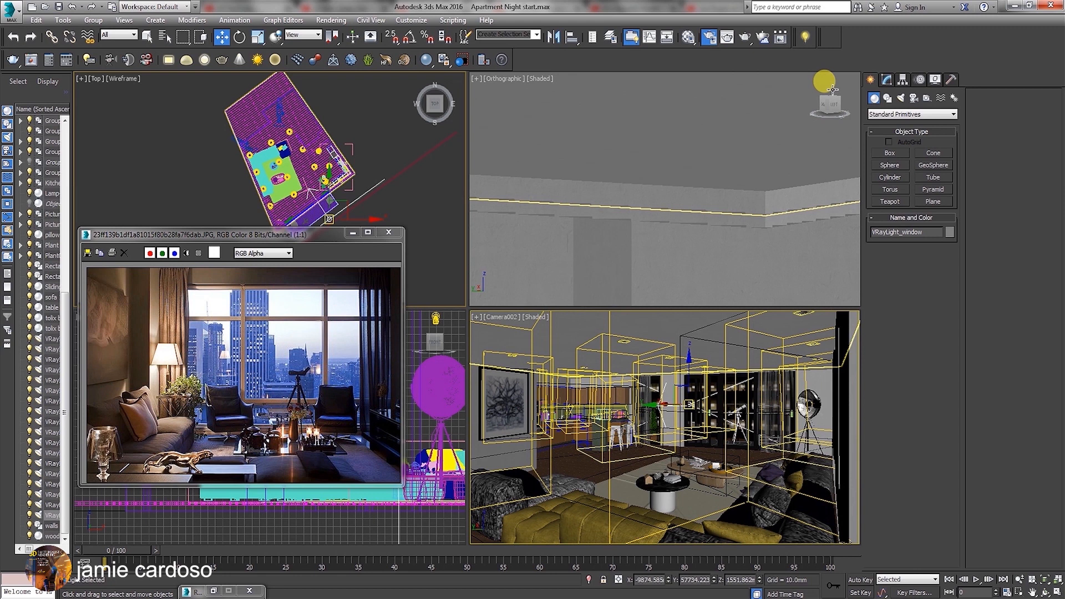
click(901, 99)
click(909, 114)
click(875, 147)
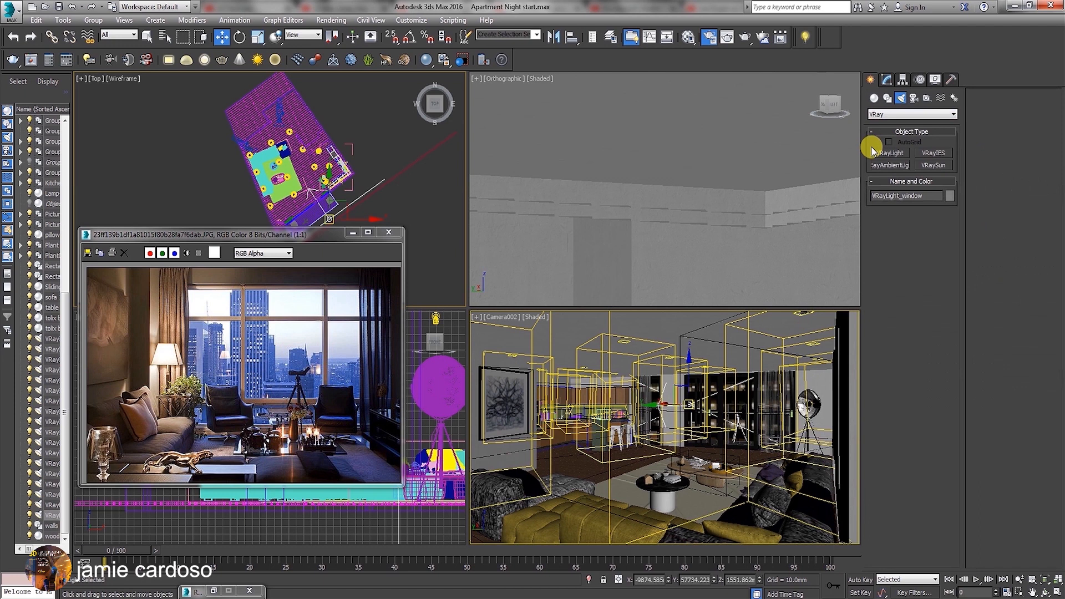
click(891, 153)
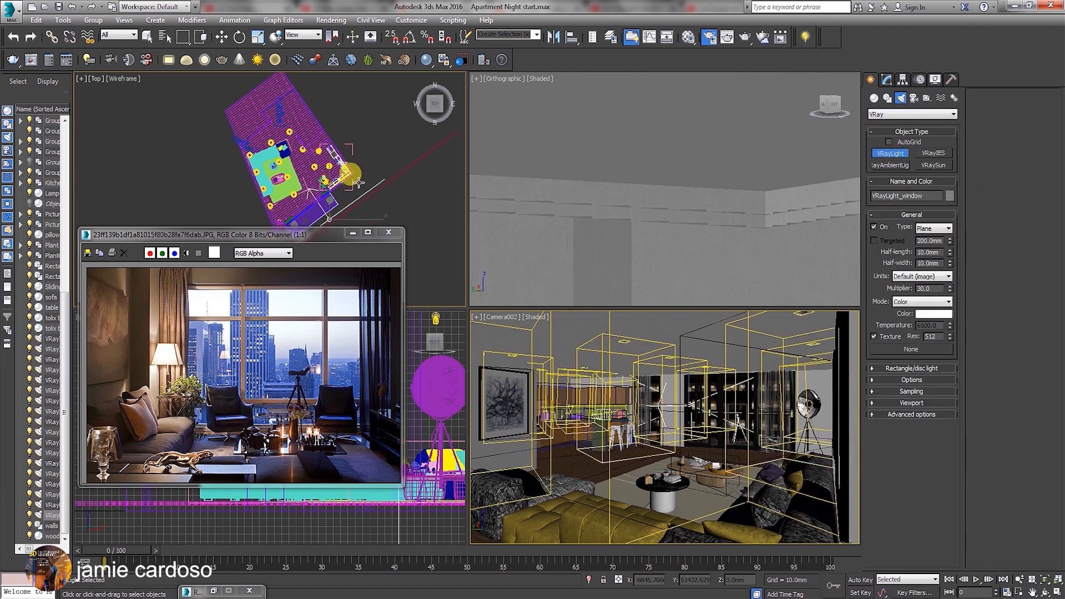
middle_drag(358, 183, 321, 158)
drag(367, 159, 402, 208)
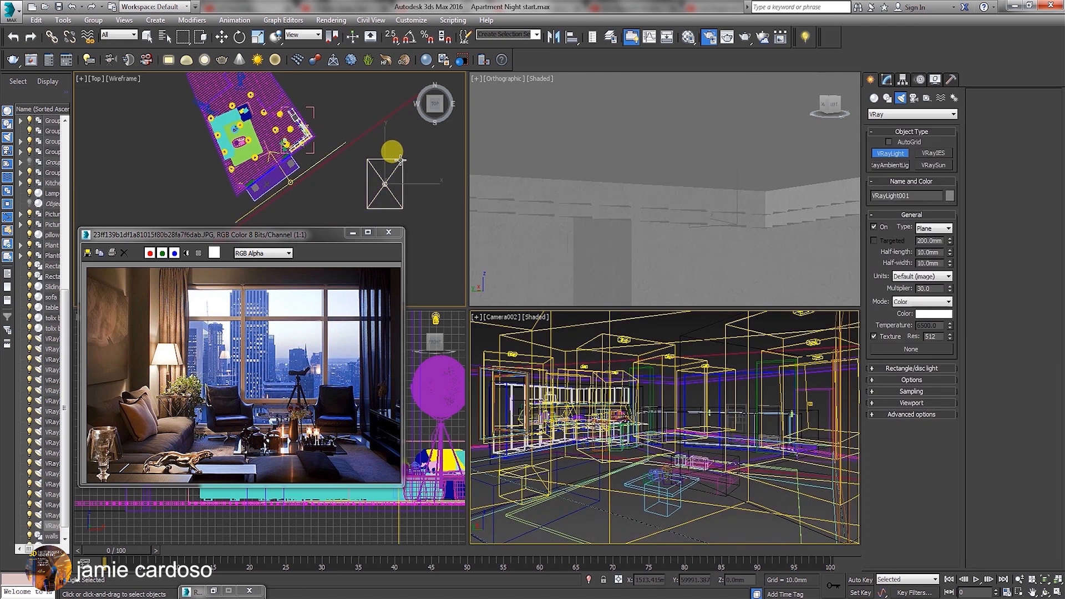
right_click(400, 159)
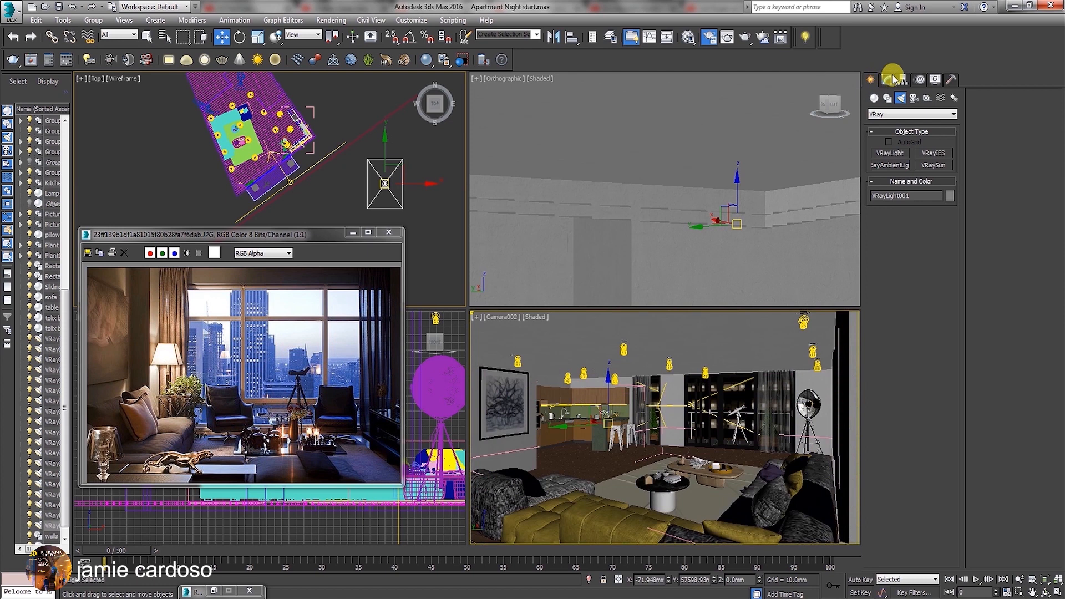
Step: Change the type of the new VRayLight001 from Plane to Dome
click(887, 79)
click(933, 242)
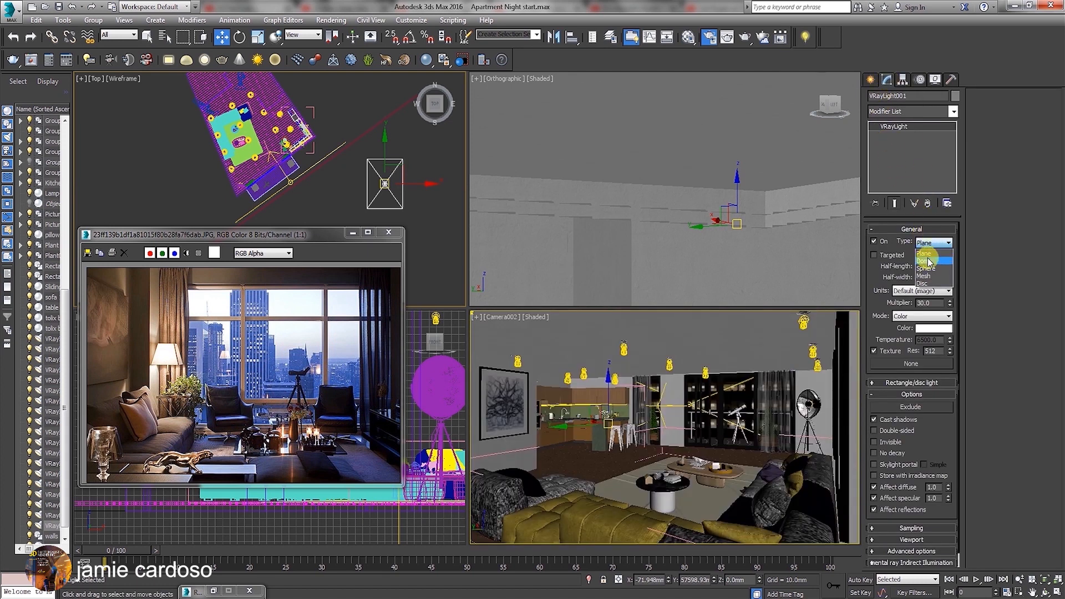
click(925, 260)
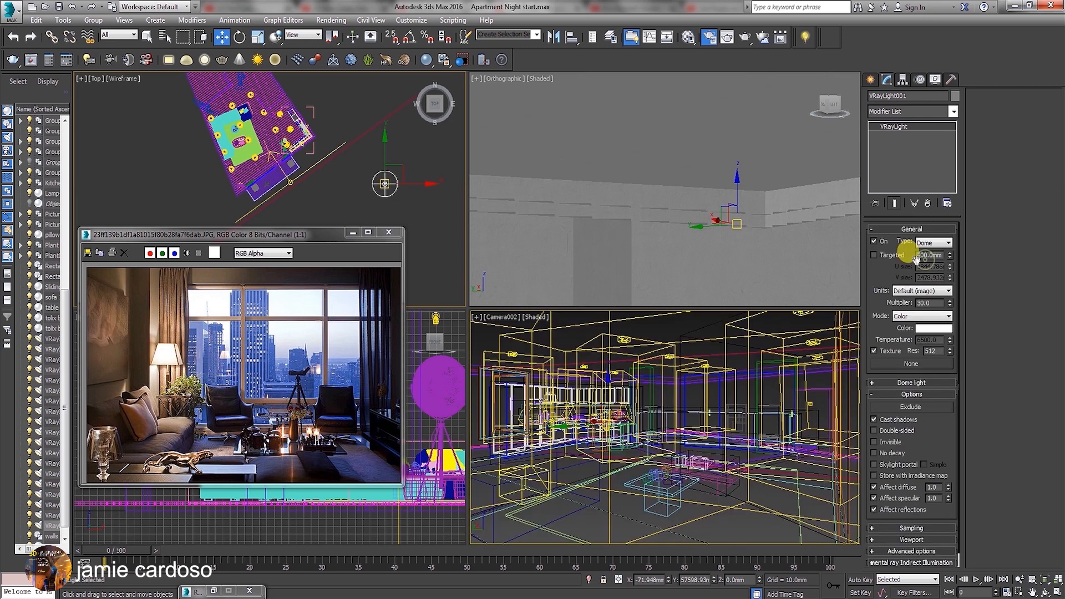
Step: Copy the window light's blue colour onto the dome light and make the dome light invisible
click(937, 328)
drag(307, 86, 548, 51)
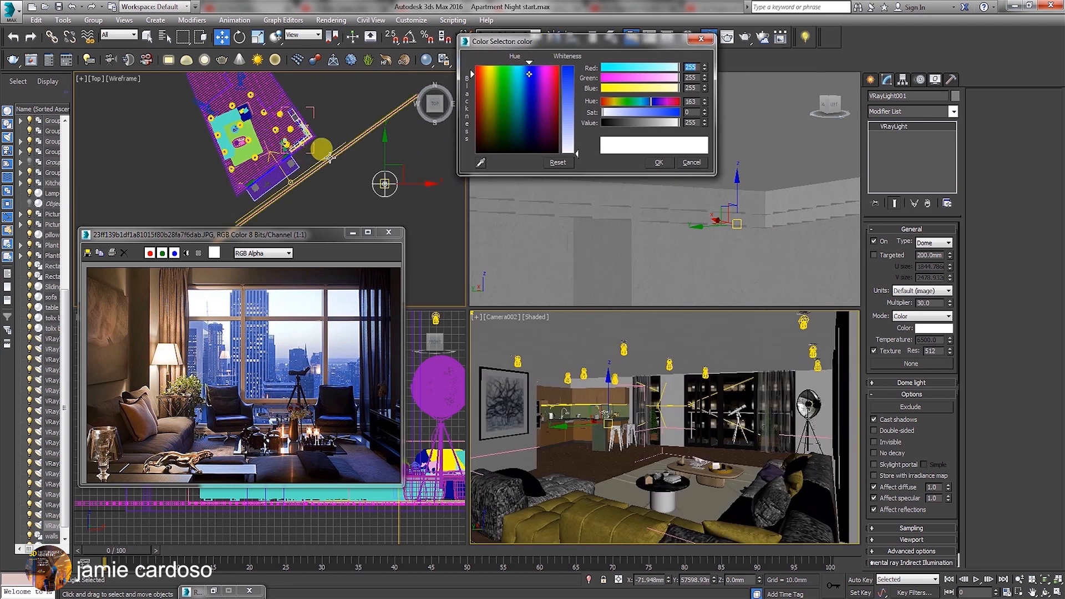
click(306, 172)
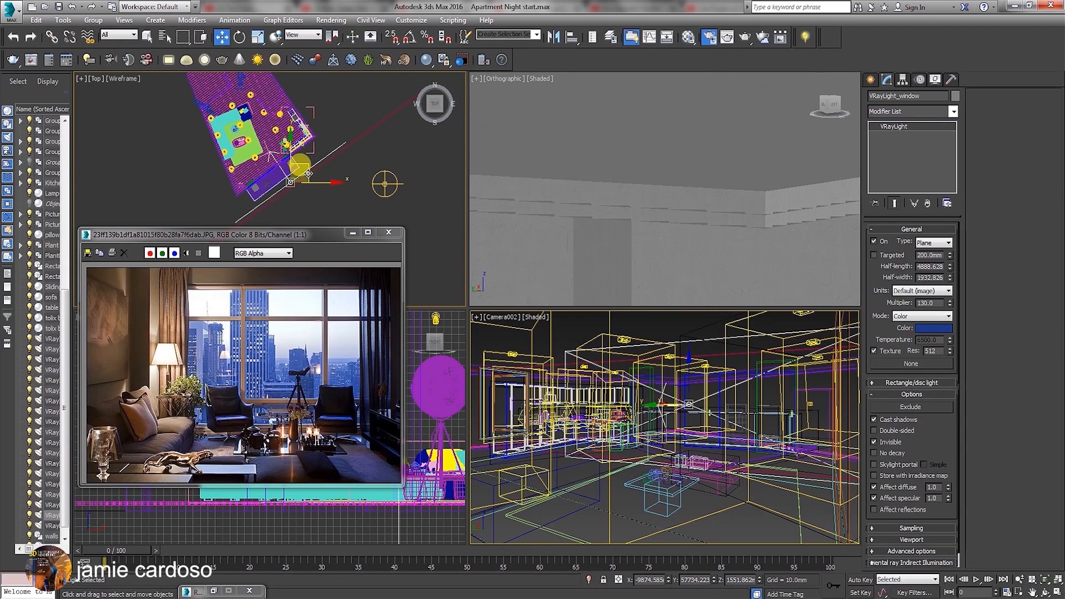
right_click(922, 330)
click(941, 339)
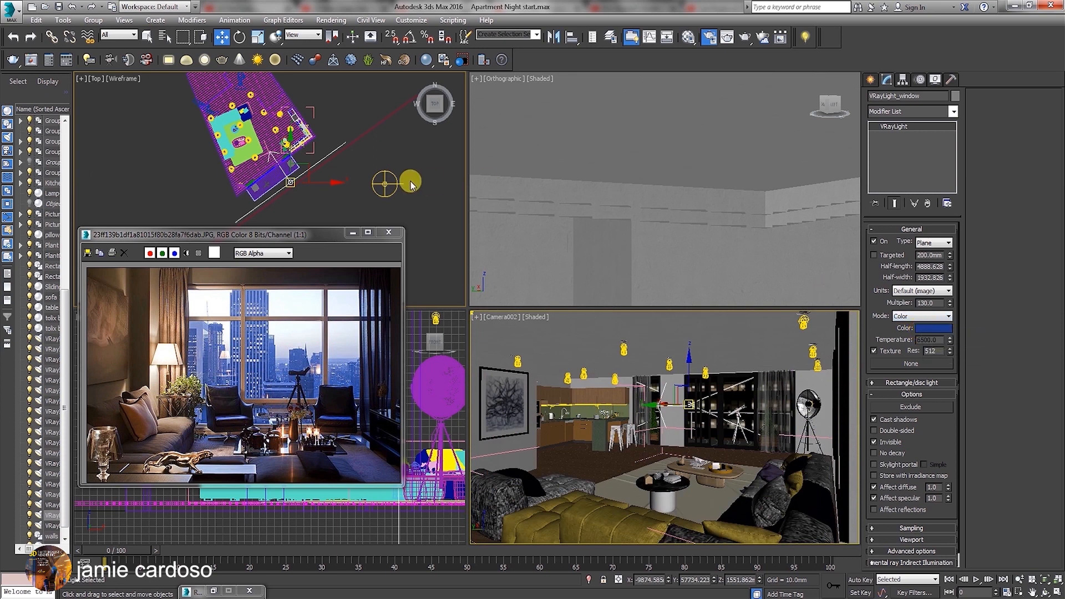
click(384, 184)
right_click(926, 328)
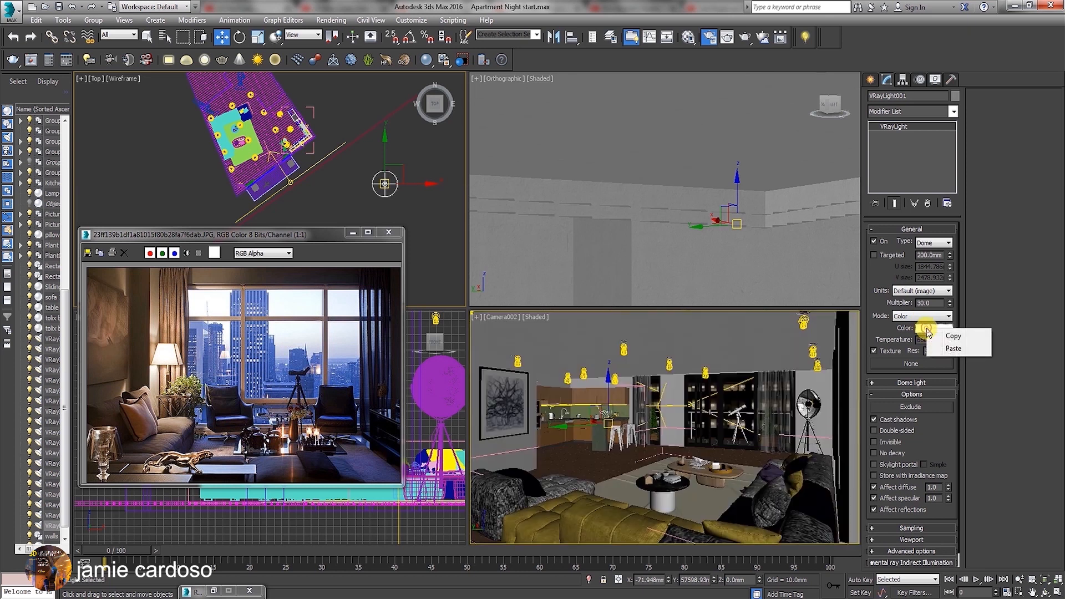
click(941, 349)
scroll(939, 356, down, 1)
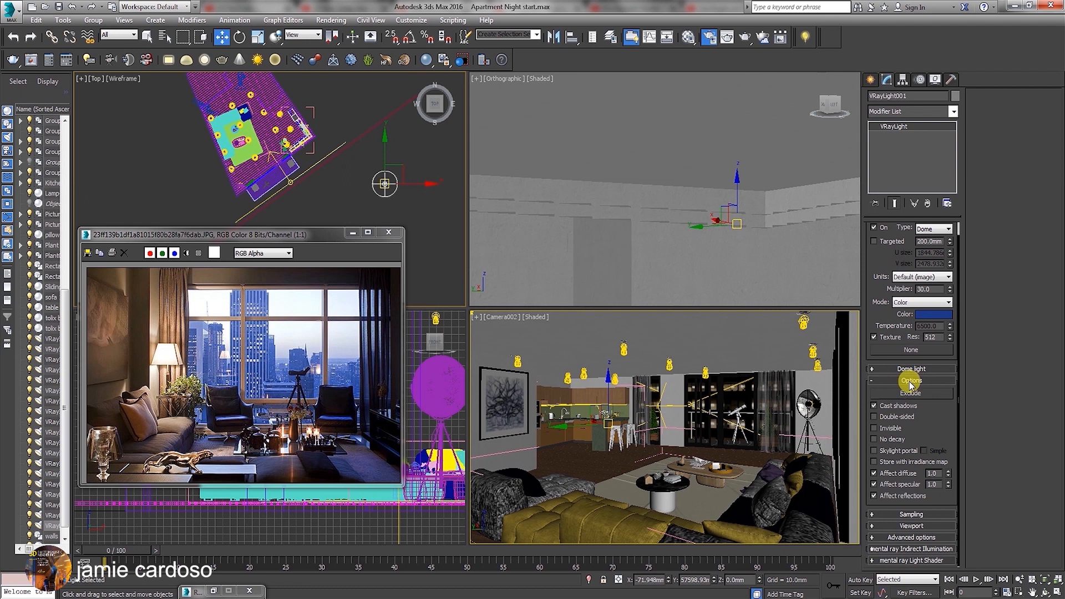
click(874, 428)
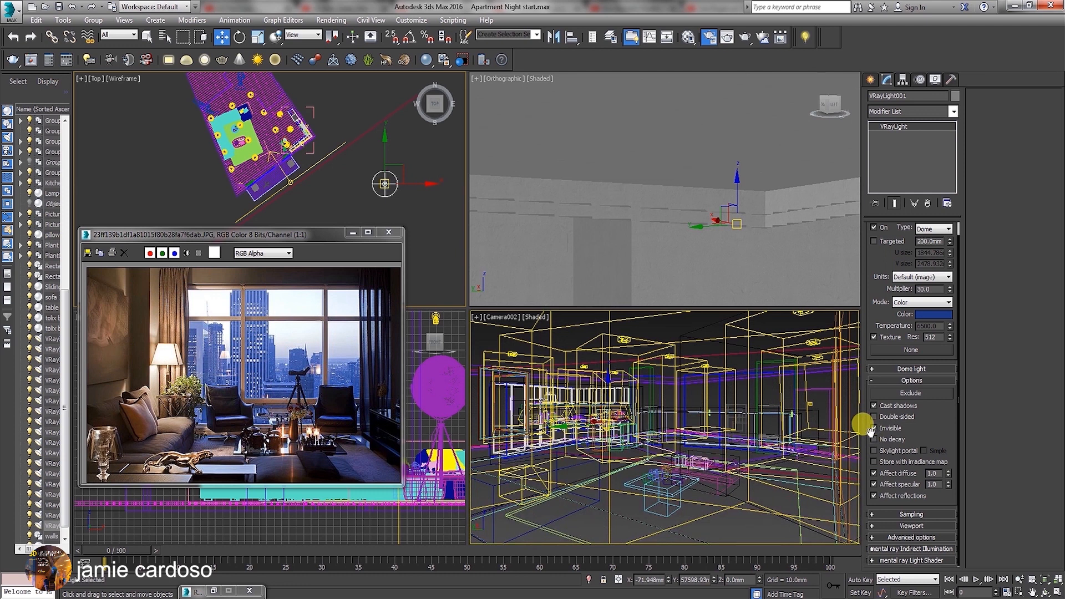
Step: Turn off Affect reflections and Affect specular for the dome light
click(874, 496)
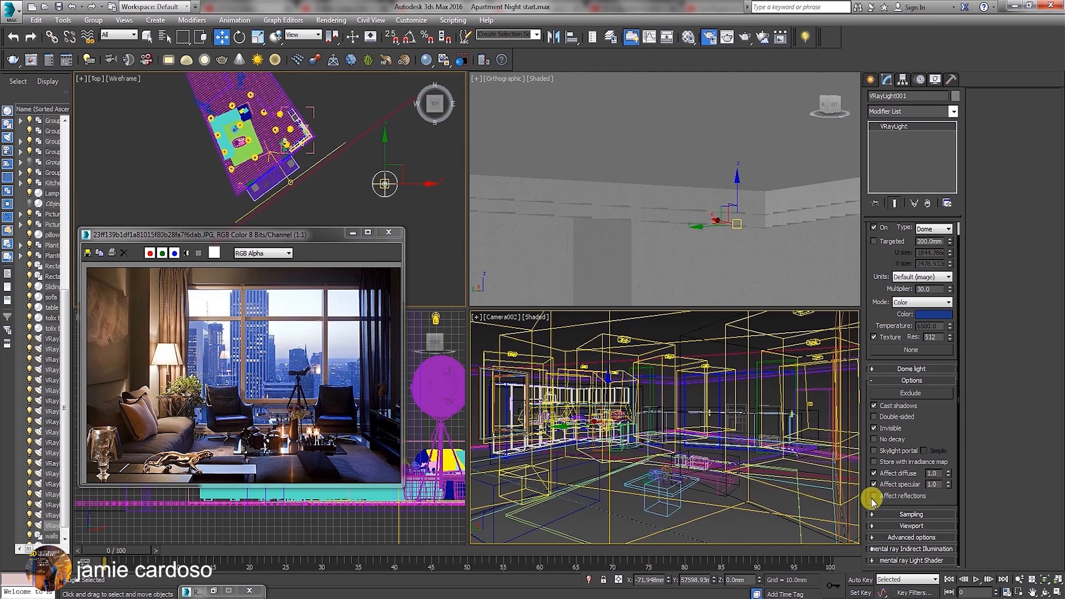
click(875, 484)
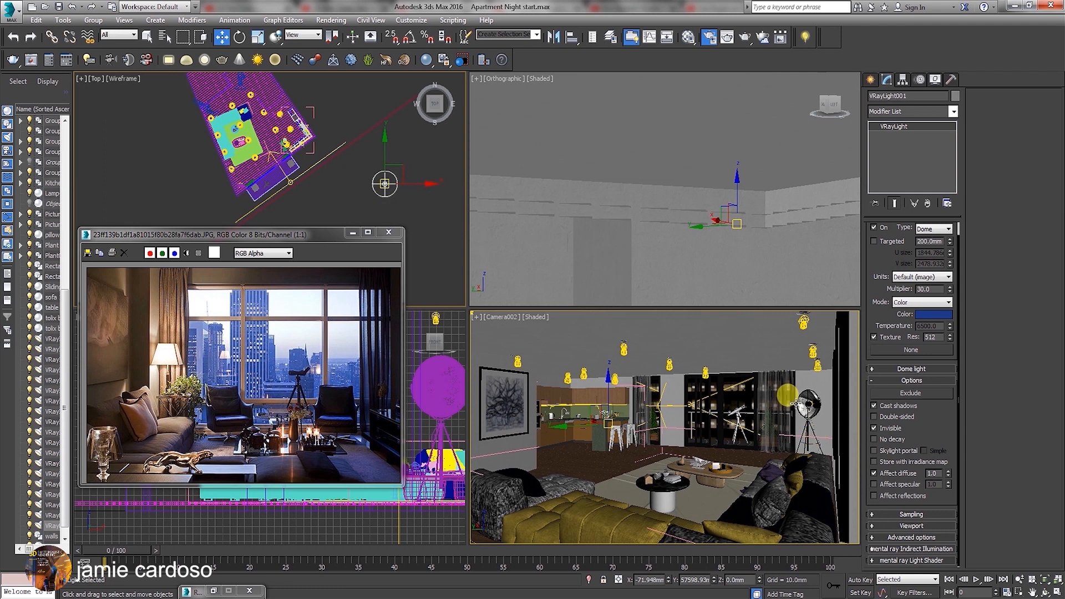
Step: Test-render the Camera002 view, inspect the window area in the frame buffer, and stop the render
scroll(255, 161, up, 4)
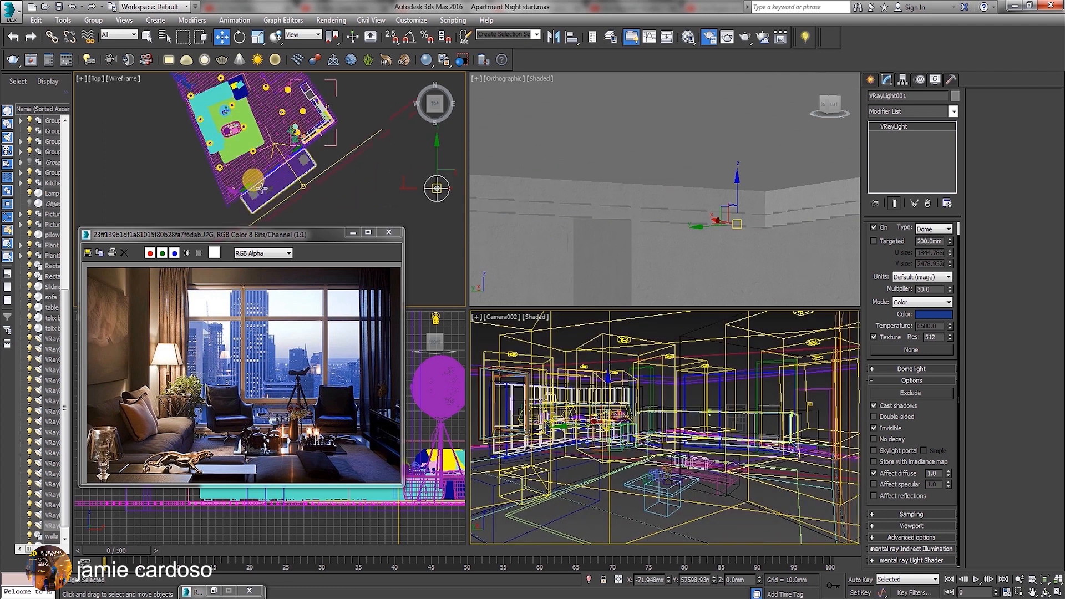
key(alt+w)
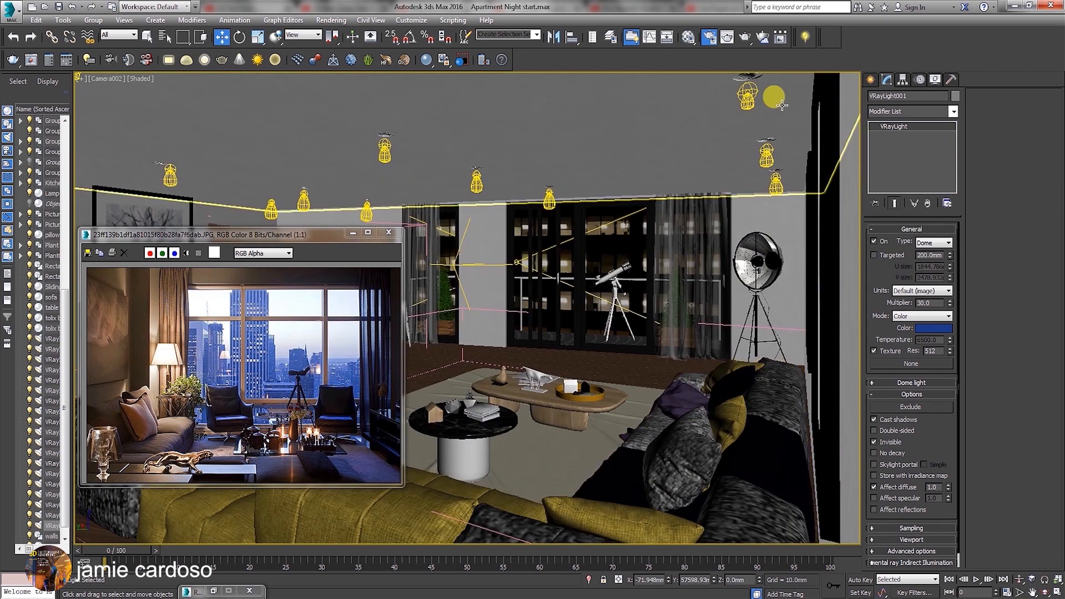
click(869, 79)
click(744, 38)
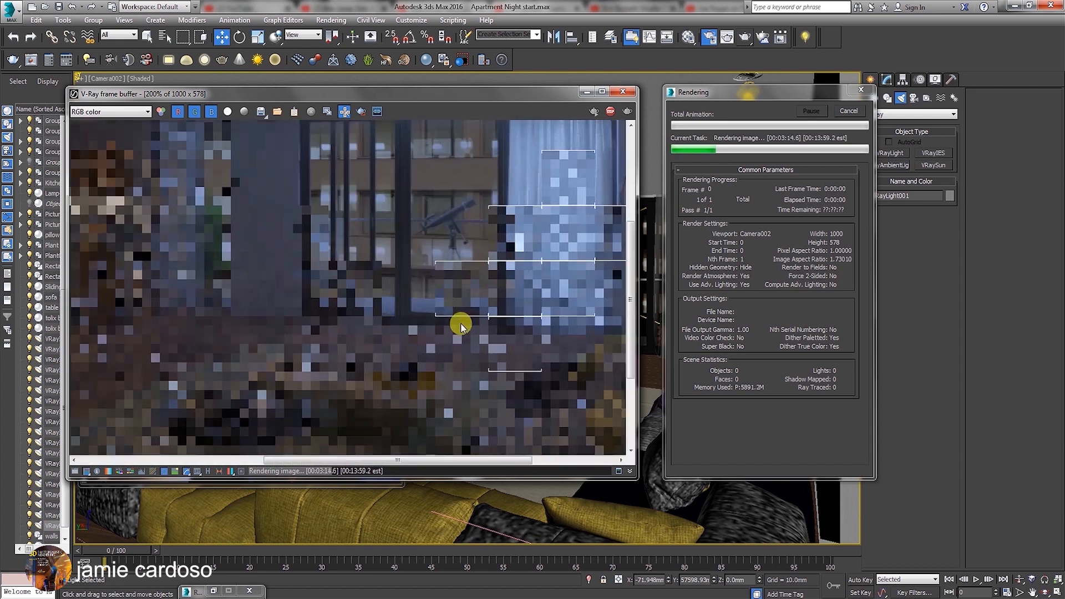
scroll(454, 283, up, 1)
scroll(455, 284, down, 1)
scroll(432, 291, up, 1)
scroll(440, 296, down, 1)
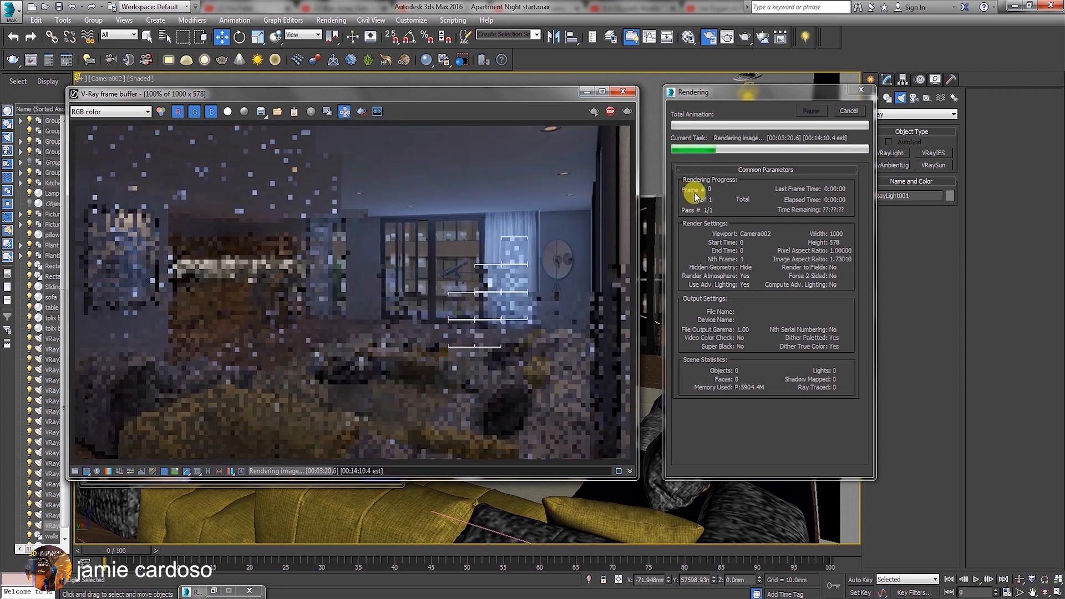
click(841, 118)
drag(563, 95, 518, 124)
click(630, 233)
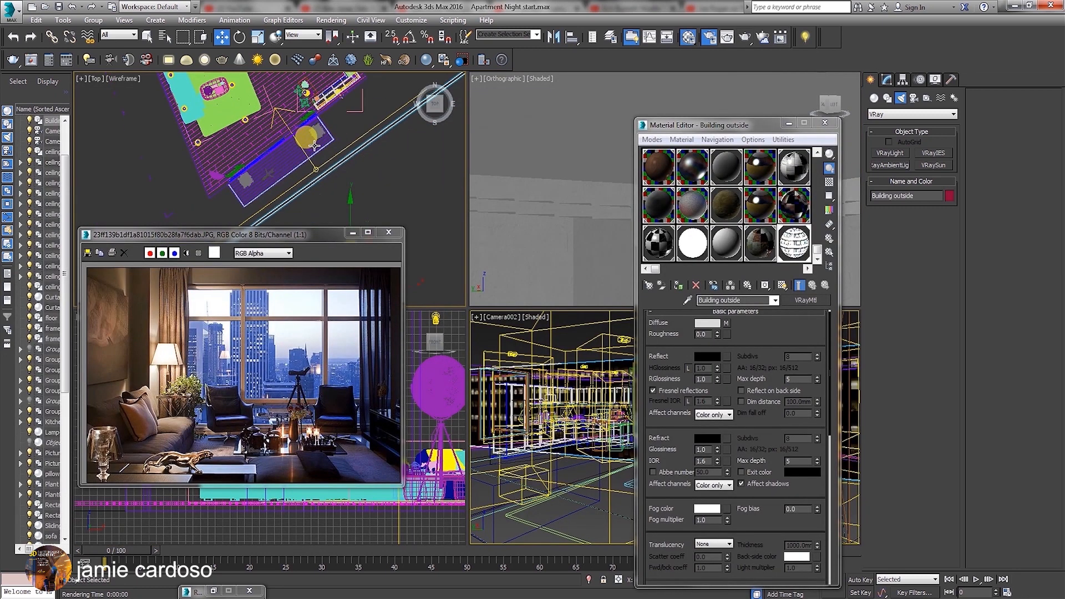
Step: Darken the dome light's blue colour by setting Green to 41 and Blue to 117
scroll(404, 150, down, 3)
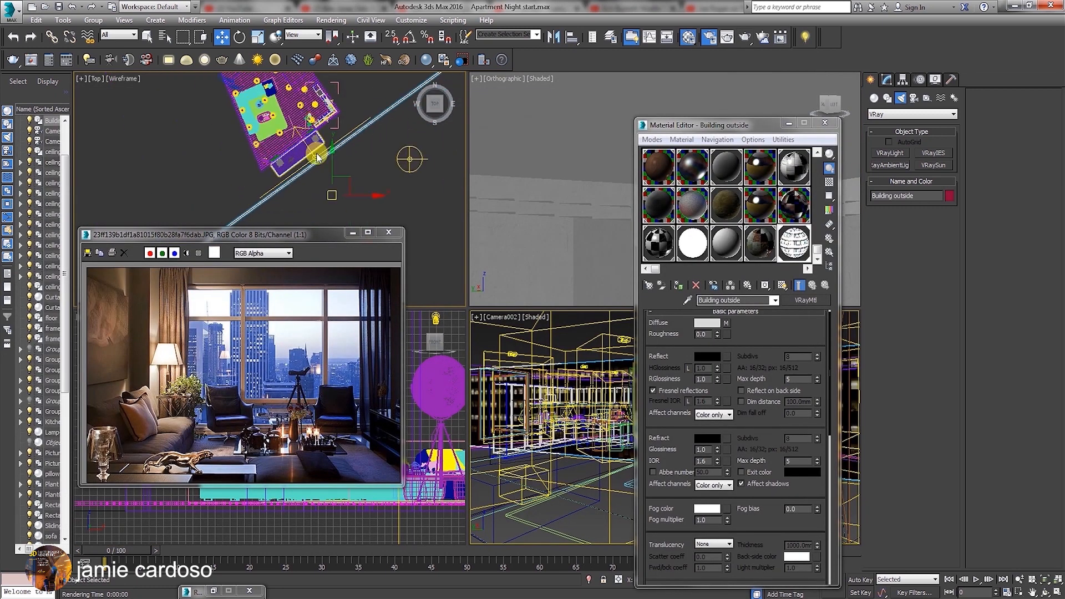
click(397, 150)
drag(748, 126, 564, 194)
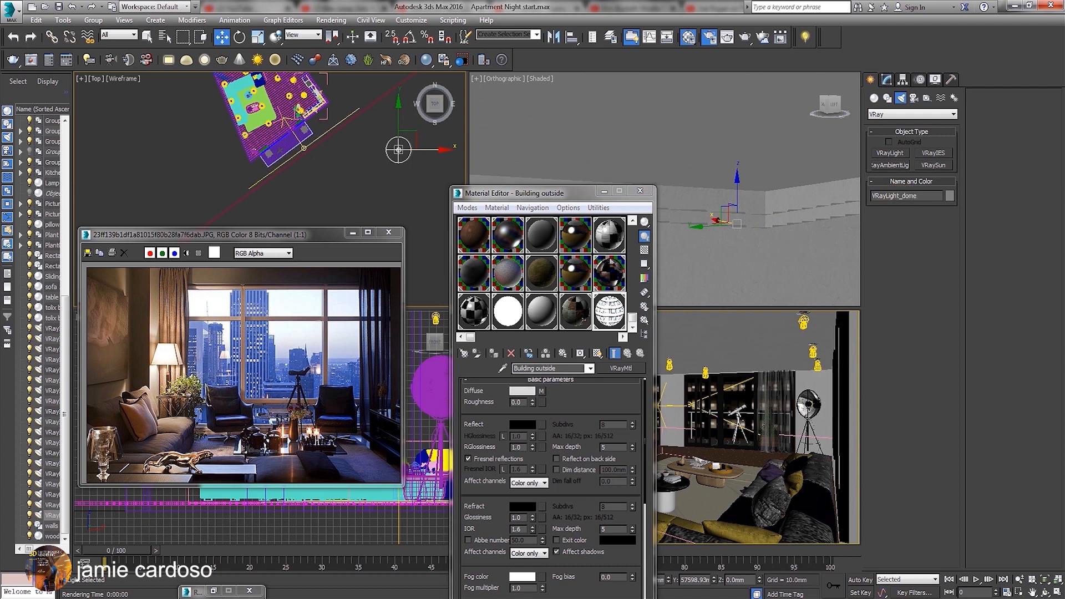
click(886, 79)
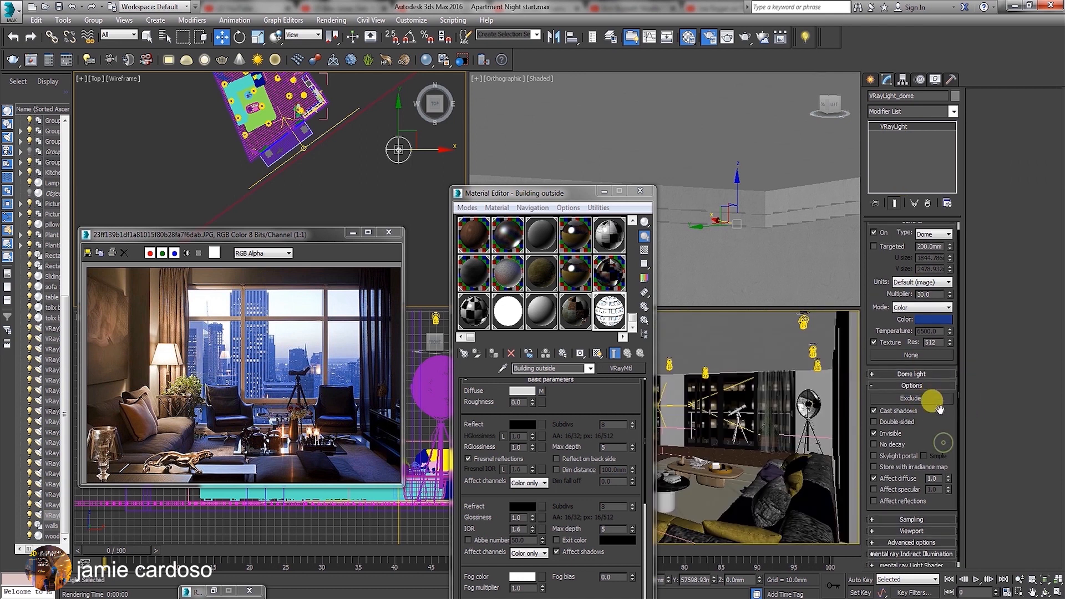
click(925, 328)
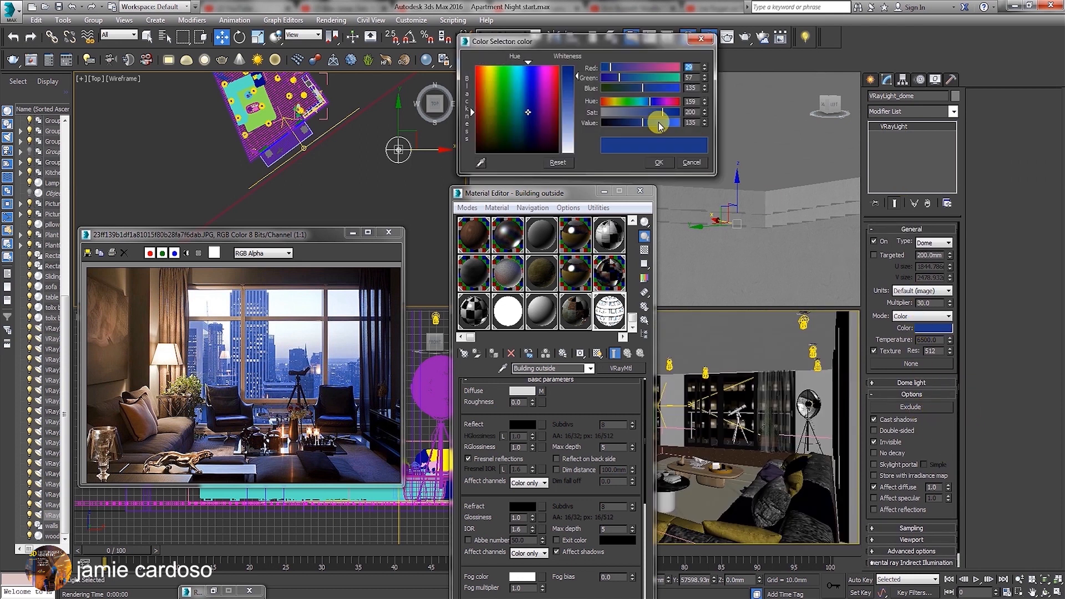
key(Tab)
text(41)
key(Tab)
text(117)
key(Return)
click(656, 163)
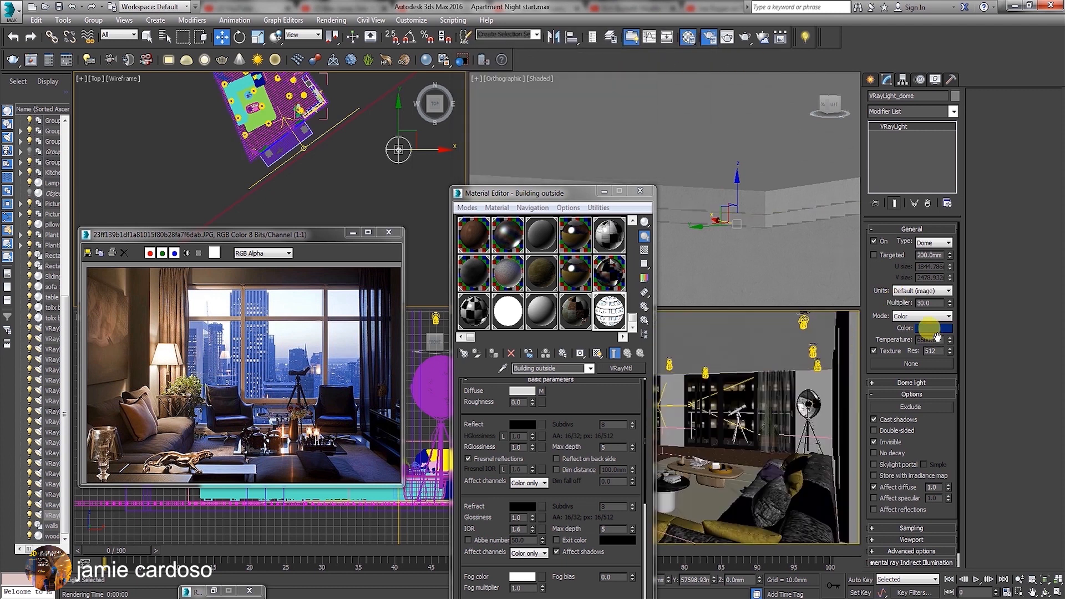
Step: Copy the dome light's darker blue colour onto the window light
right_click(936, 332)
click(948, 336)
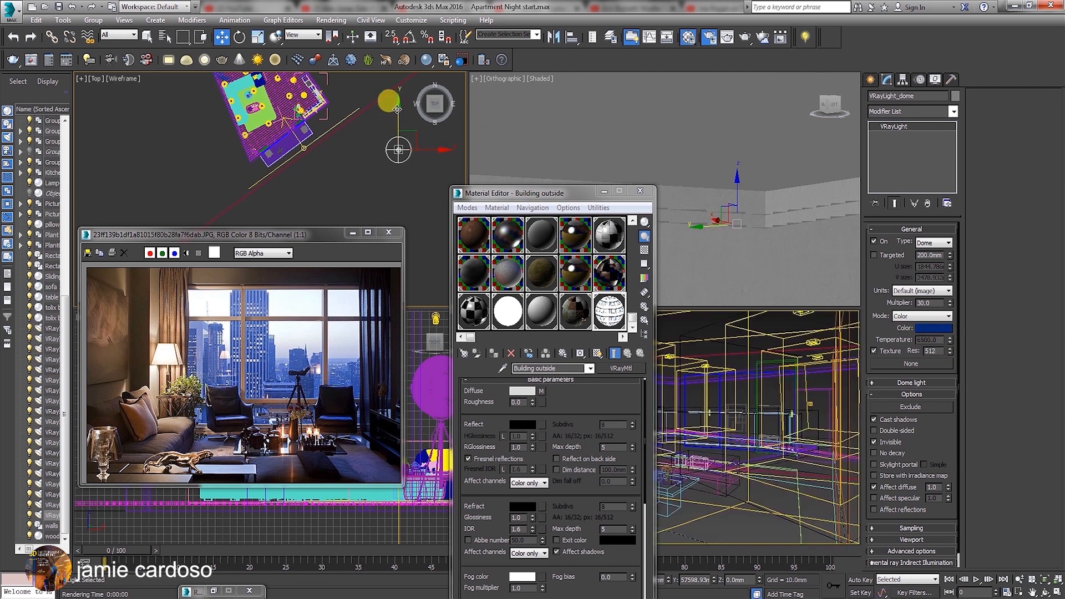
click(355, 110)
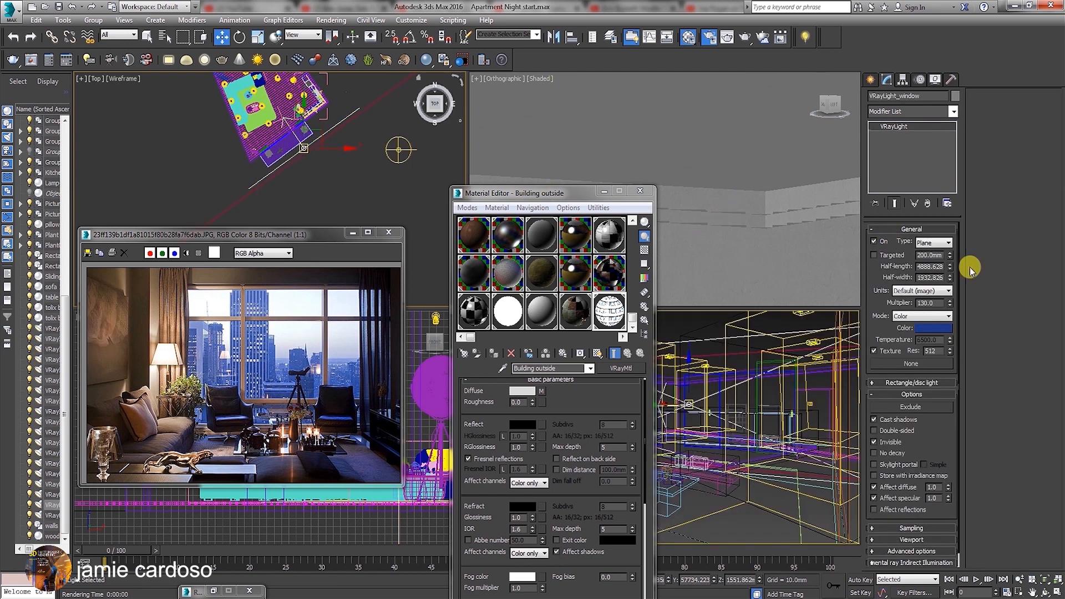
right_click(941, 333)
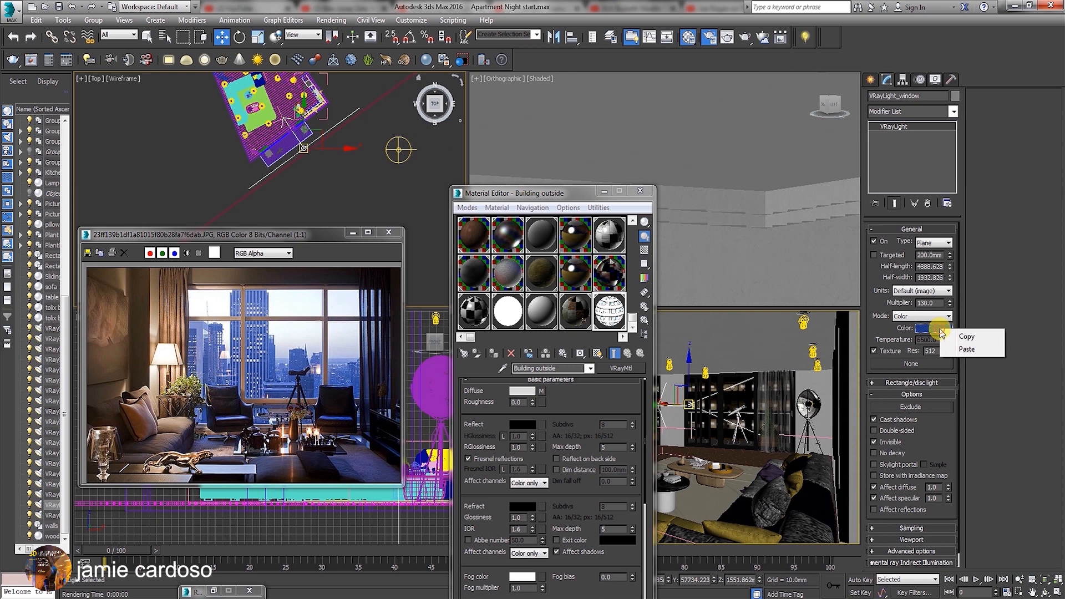
click(965, 349)
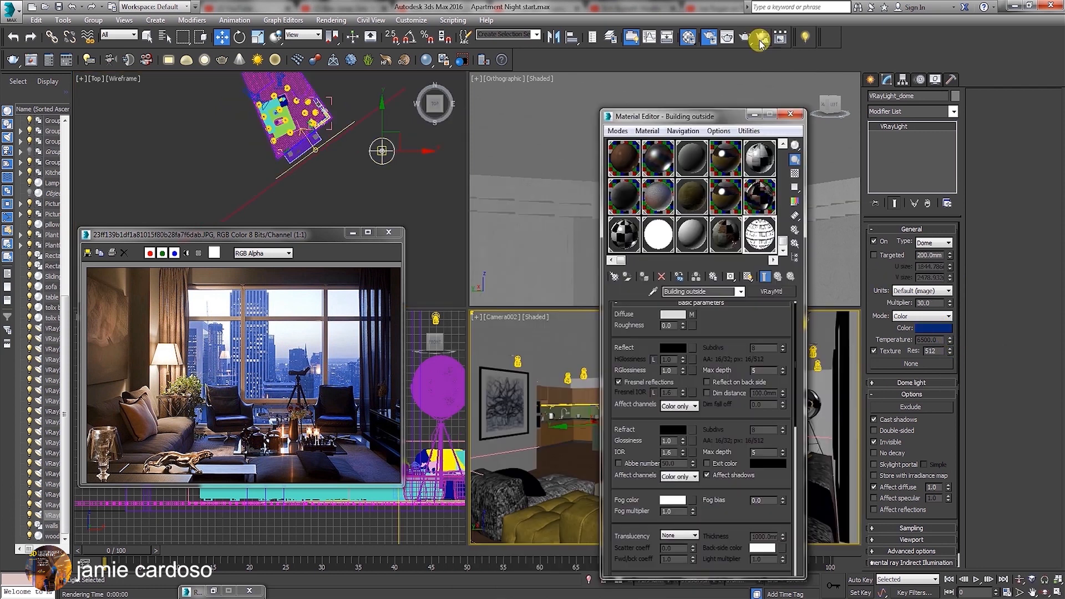
Step: Render Camera002 again to check the darker blue lighting around the curtain and telescope, and cancel the render
click(745, 37)
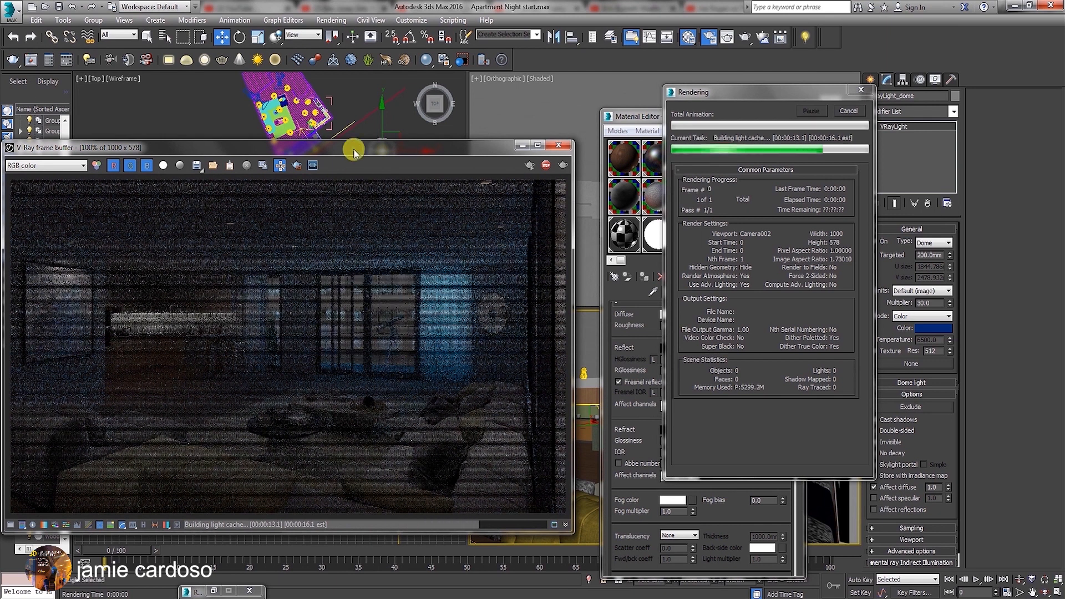
drag(355, 148, 373, 158)
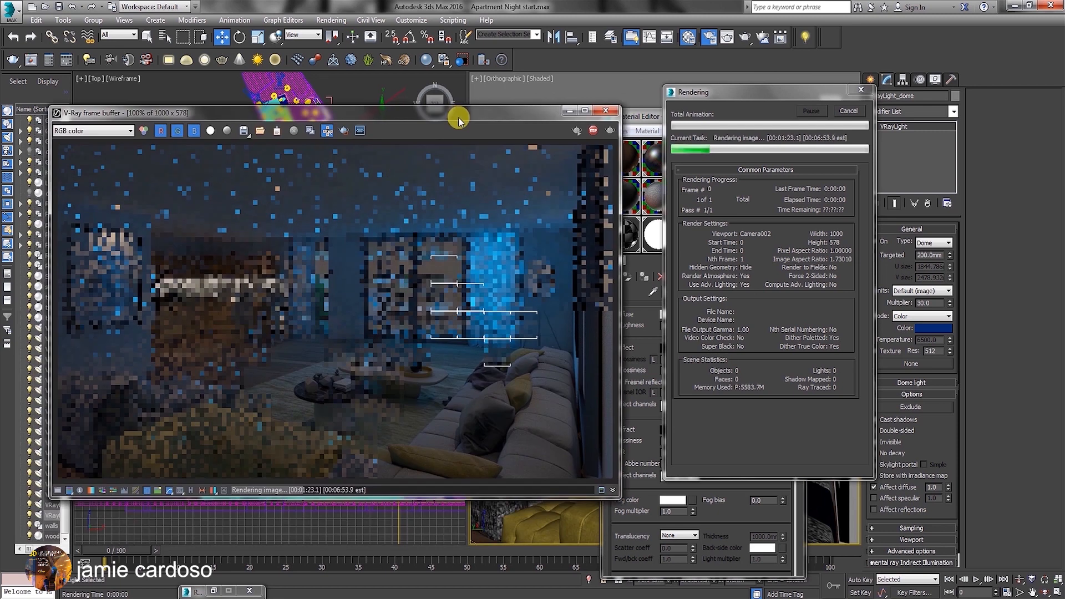
scroll(506, 357, up, 1)
scroll(506, 357, down, 1)
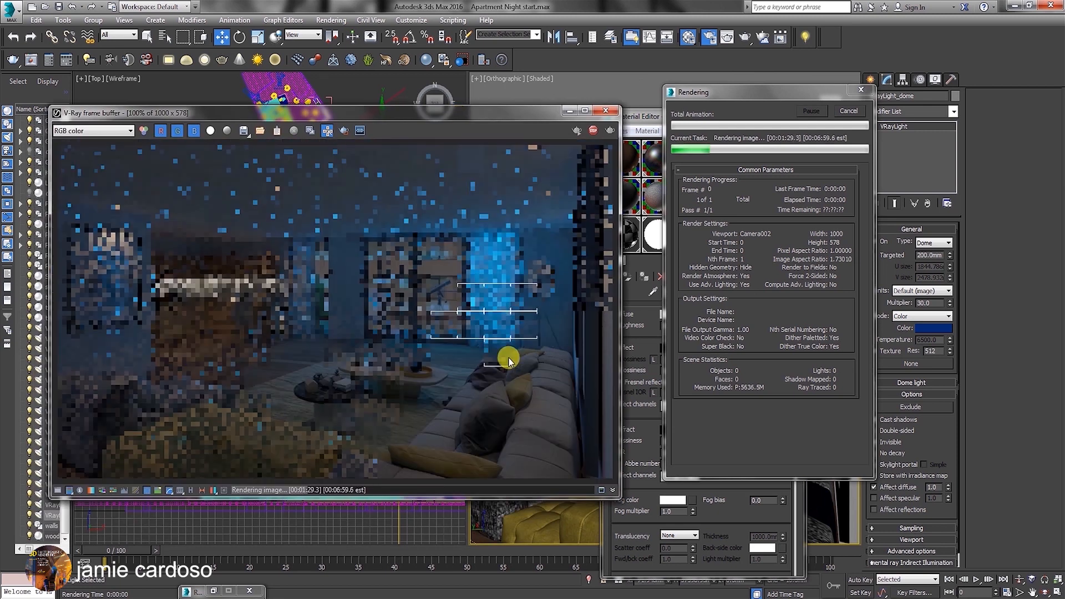
scroll(452, 304, up, 1)
scroll(452, 304, down, 1)
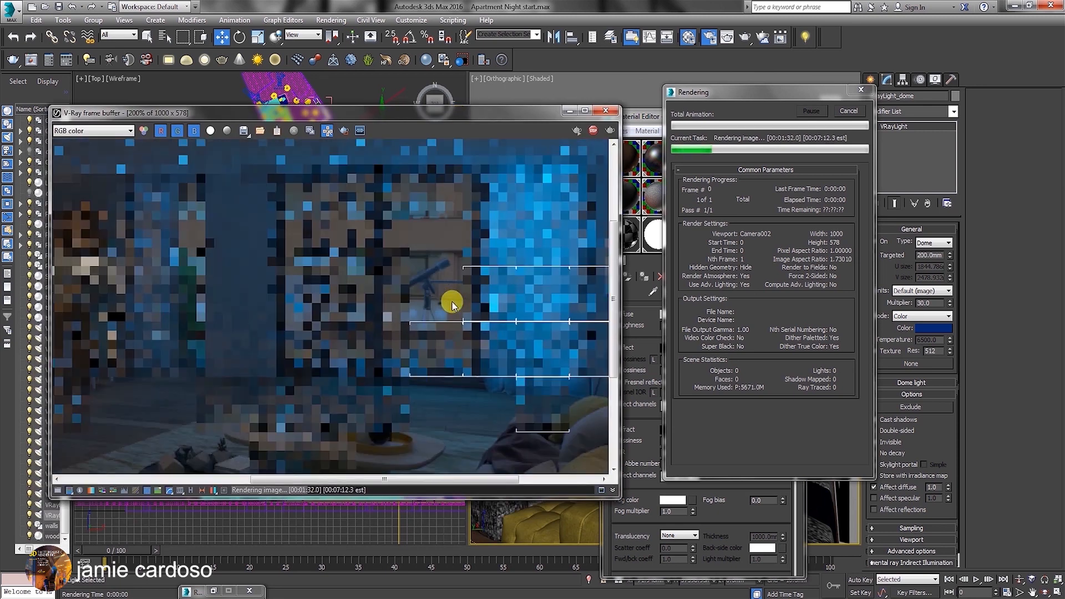
scroll(452, 303, up, 1)
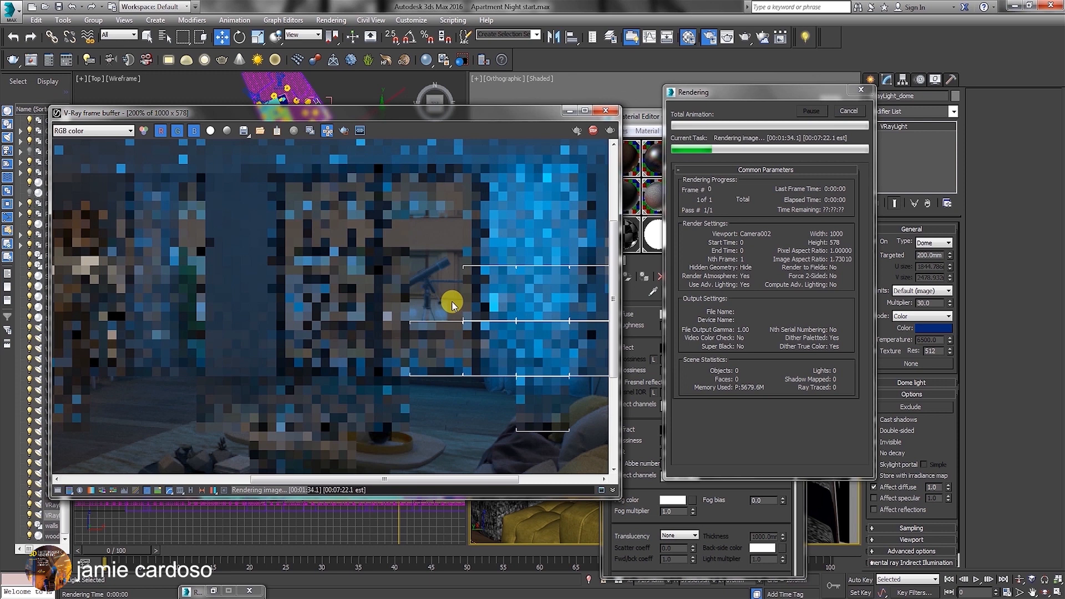
scroll(452, 304, down, 1)
scroll(429, 290, up, 1)
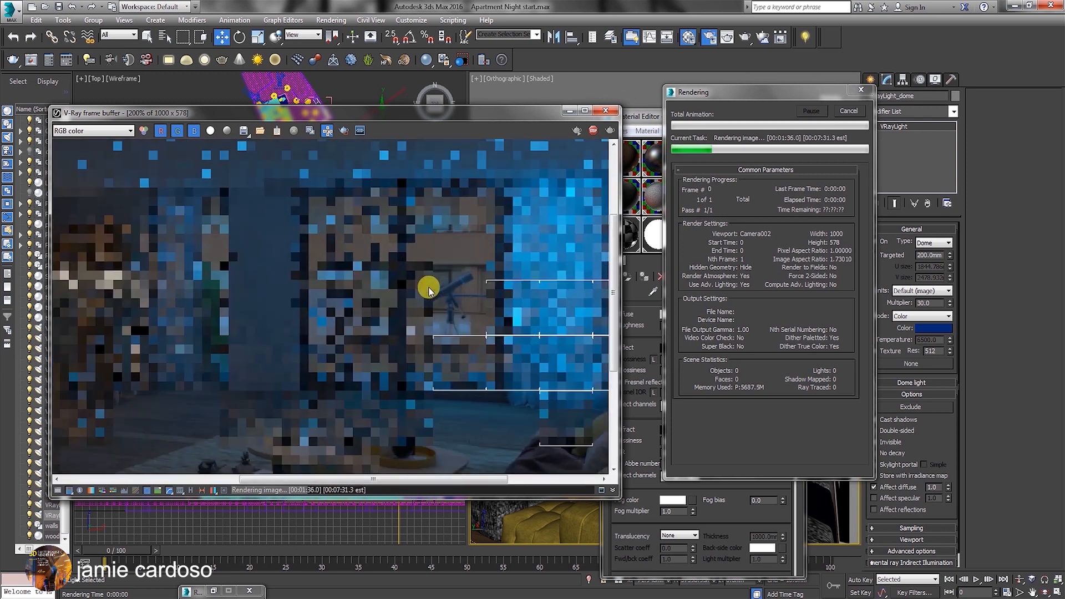
scroll(428, 290, down, 1)
scroll(430, 289, up, 1)
scroll(431, 289, down, 1)
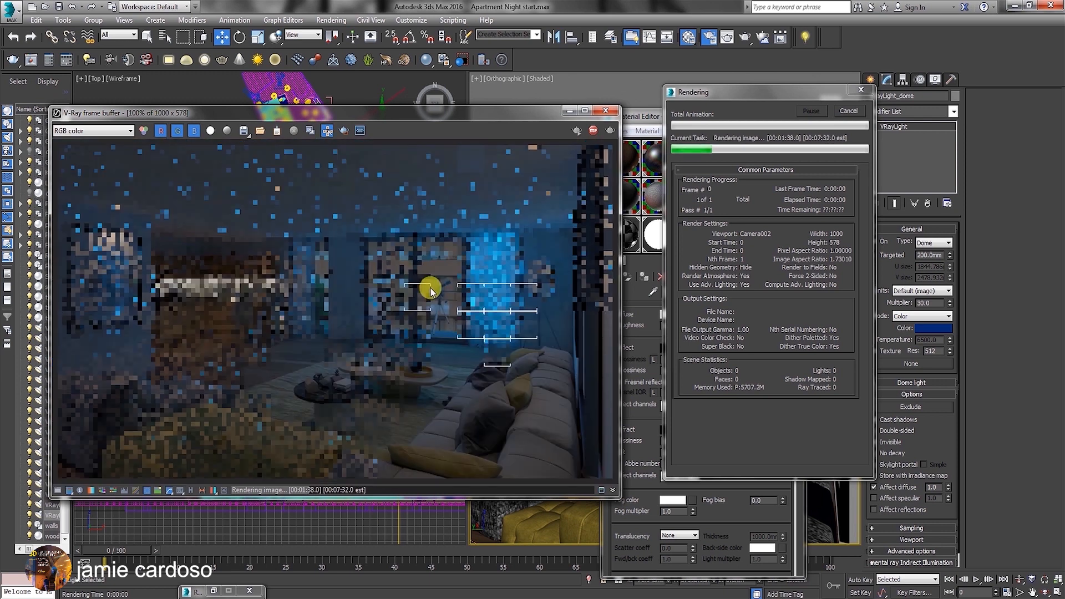
scroll(449, 316, up, 1)
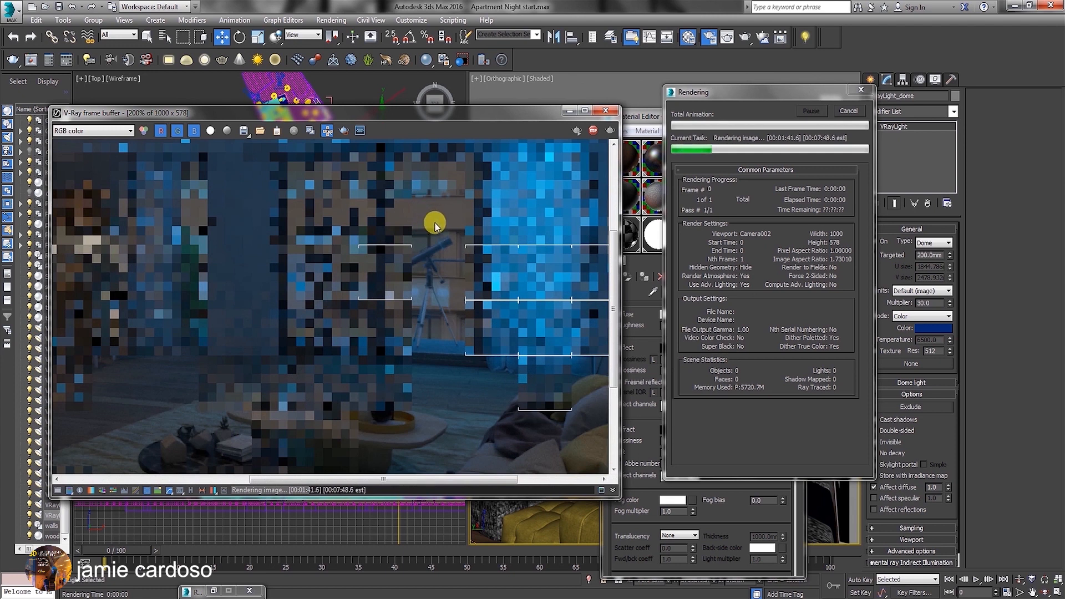
click(844, 110)
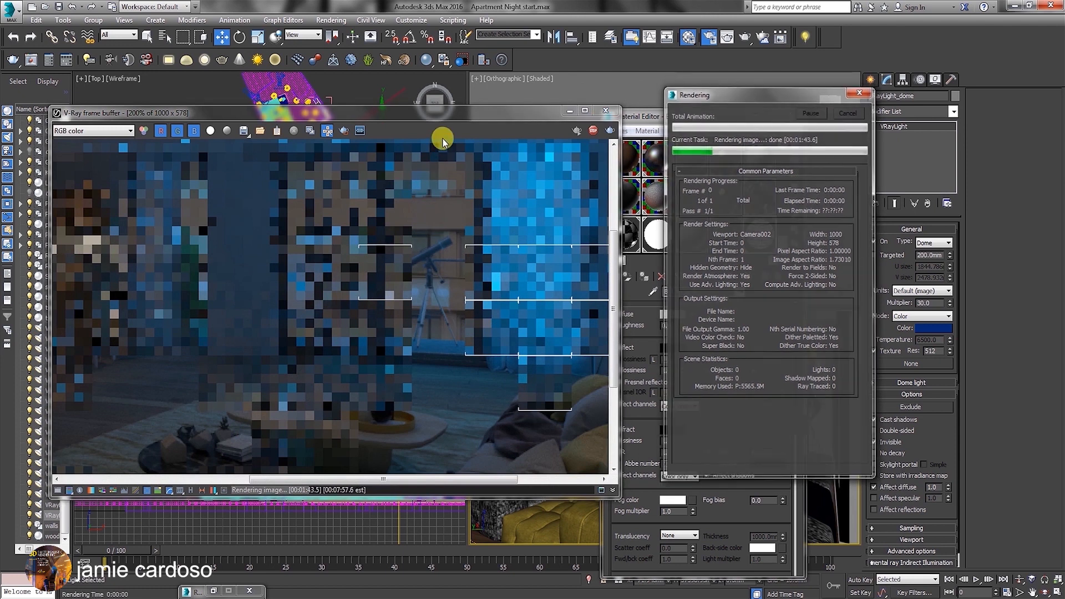
Step: Check which image file the Building outside material's diffuse map uses
drag(468, 119, 458, 159)
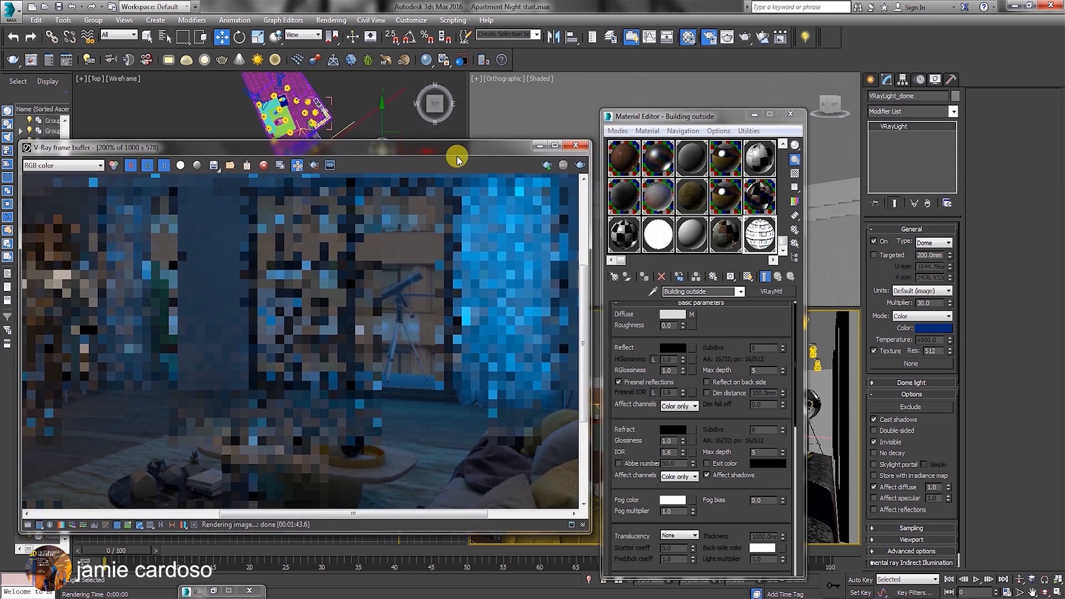
click(692, 315)
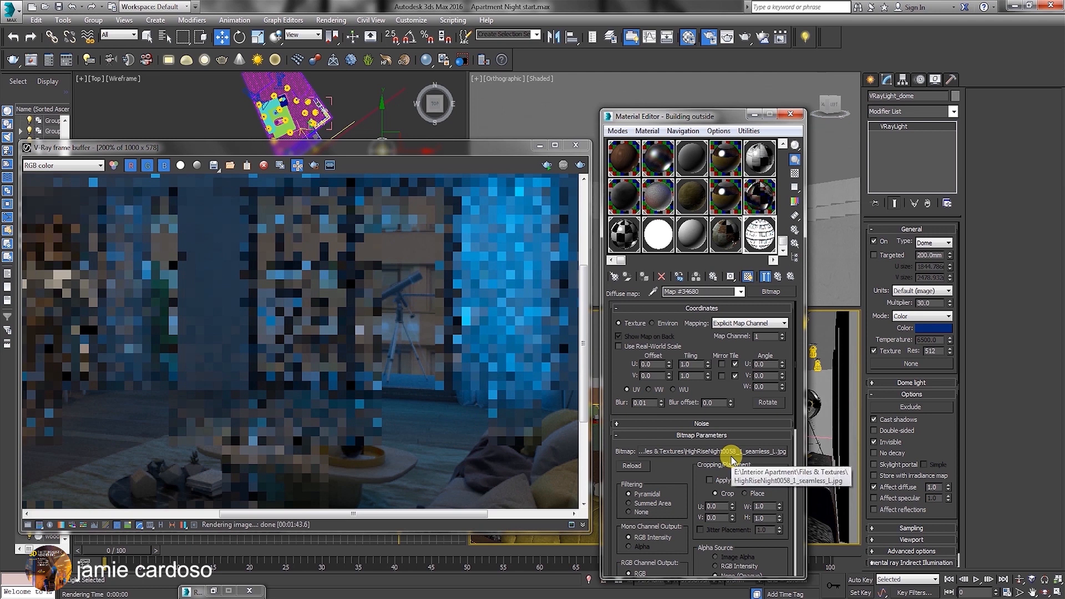
click(730, 452)
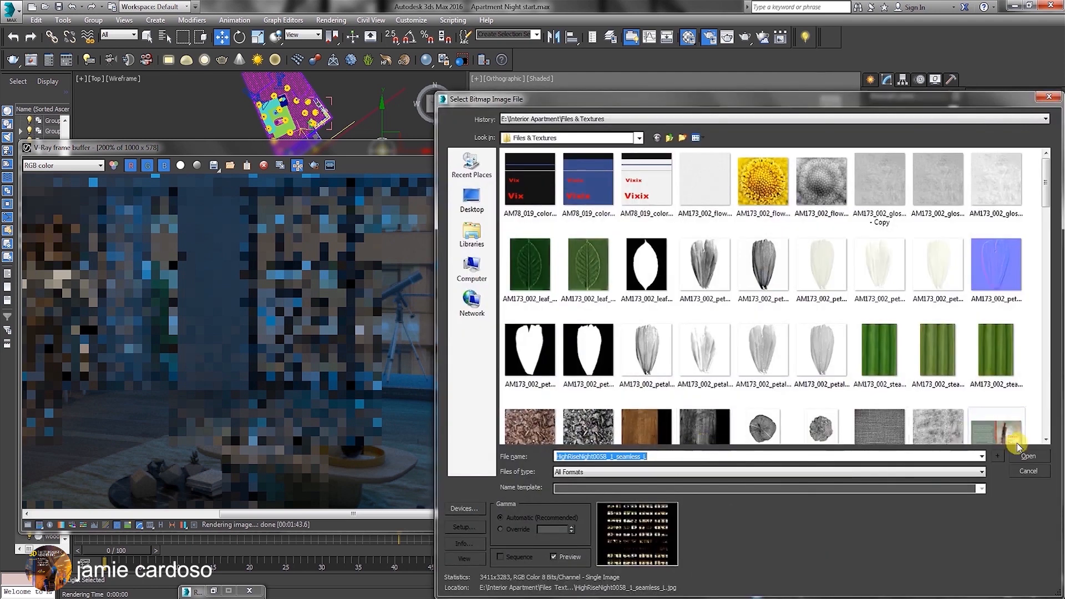
click(1028, 460)
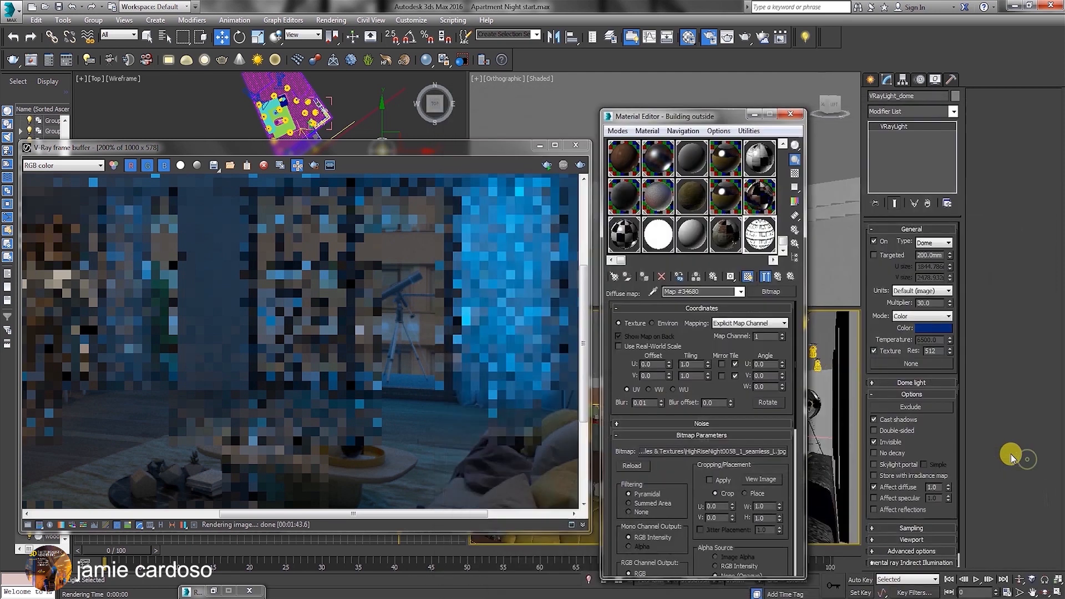
click(777, 276)
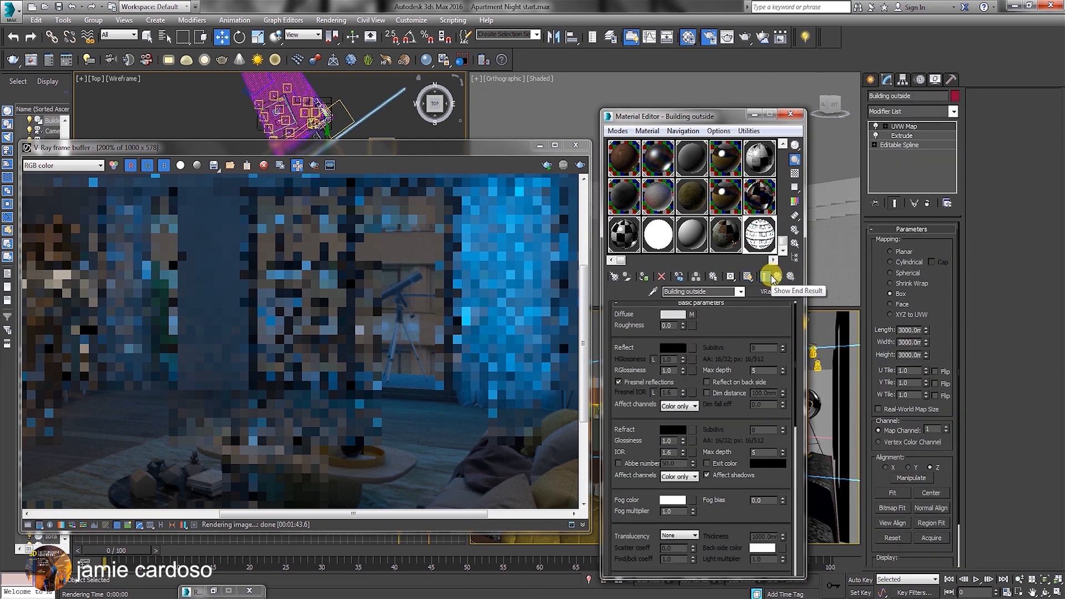
Step: Replace the Building outside material's self-illumination map with the night building image copied from its diffuse map
drag(753, 490, 739, 518)
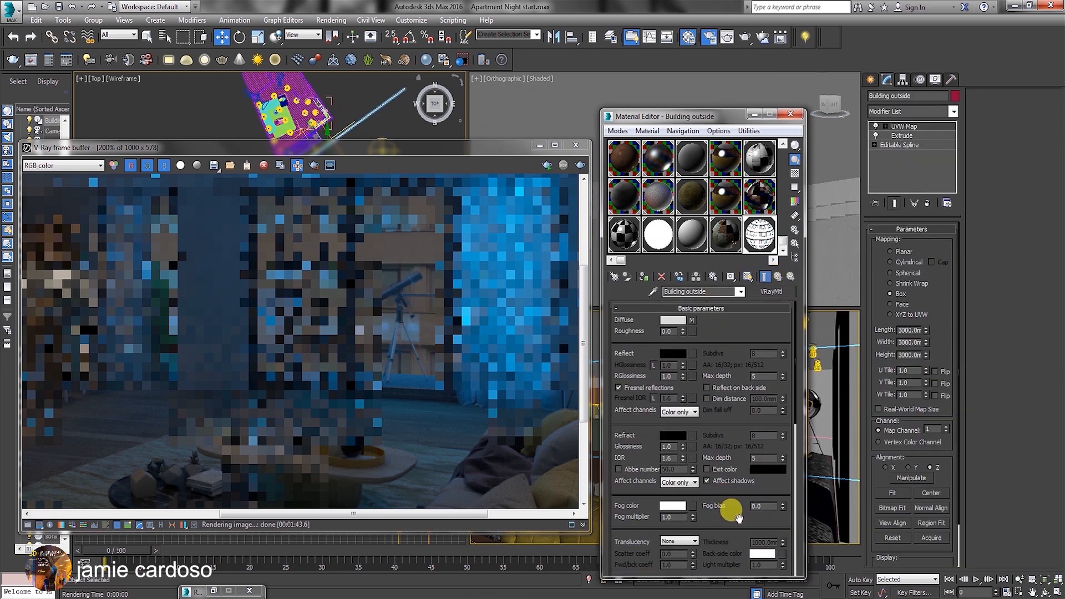
right_click(693, 321)
click(701, 344)
drag(736, 506, 763, 397)
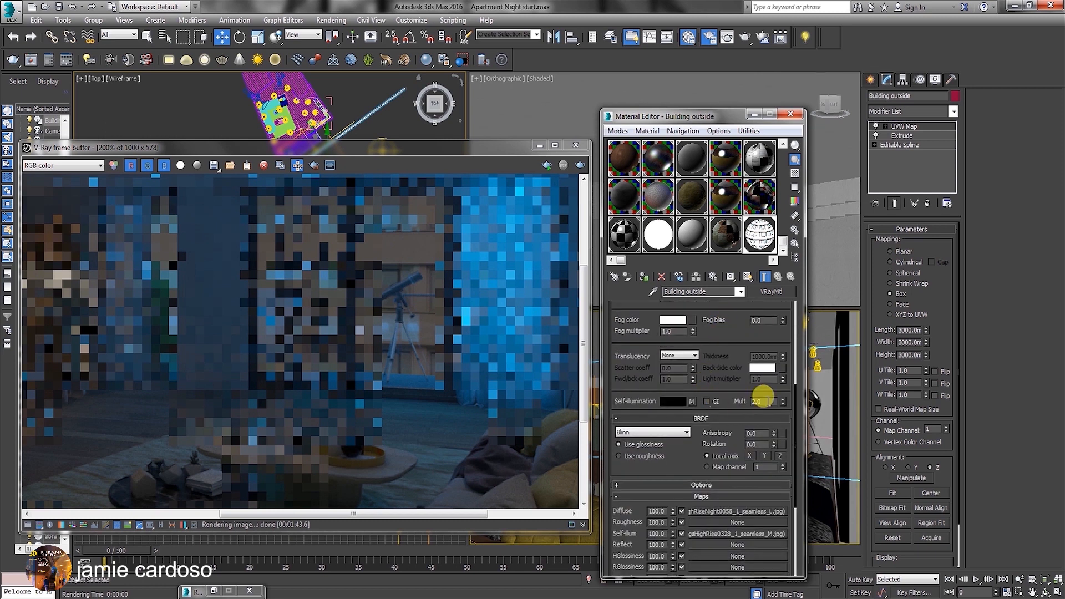
right_click(692, 401)
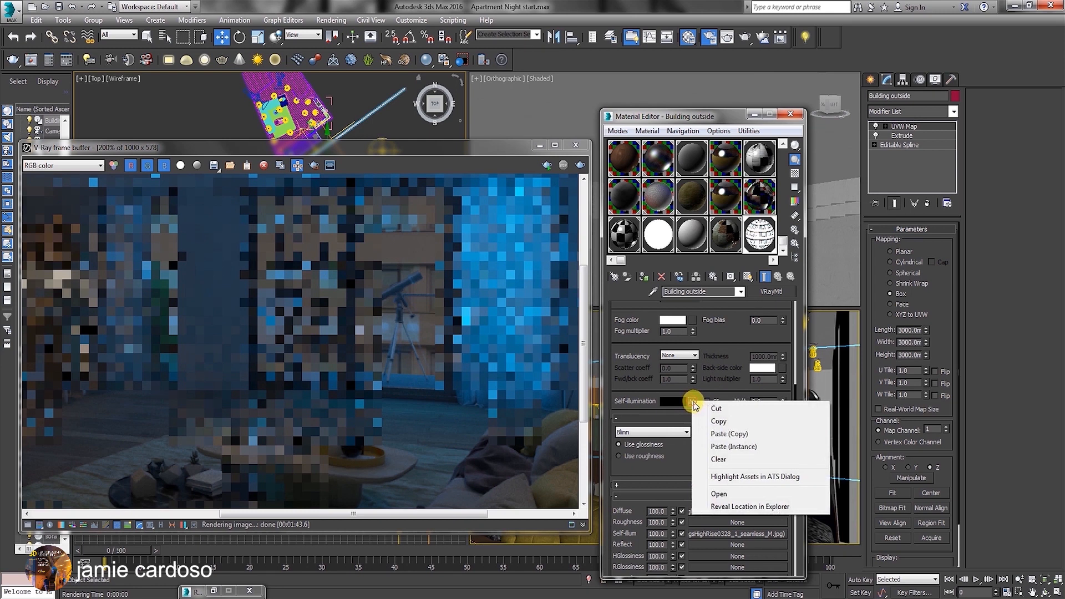
click(718, 459)
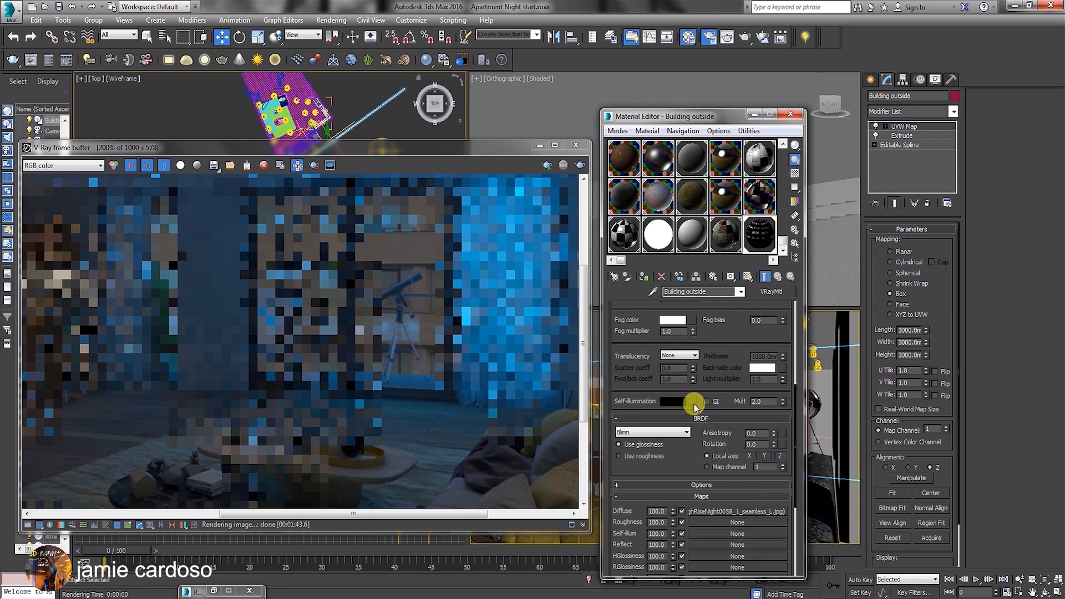
right_click(693, 403)
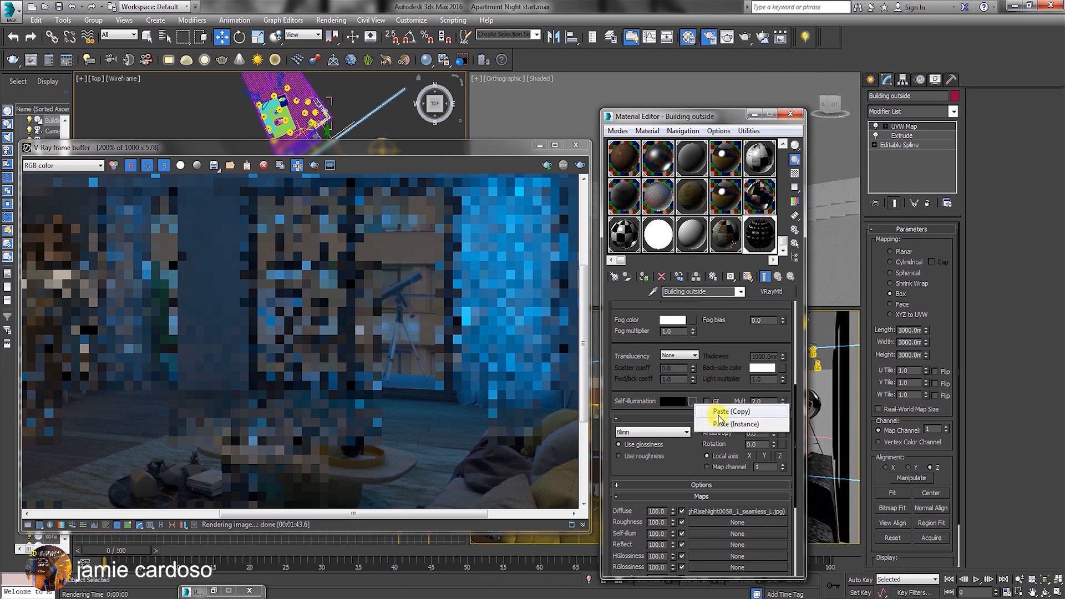
click(715, 423)
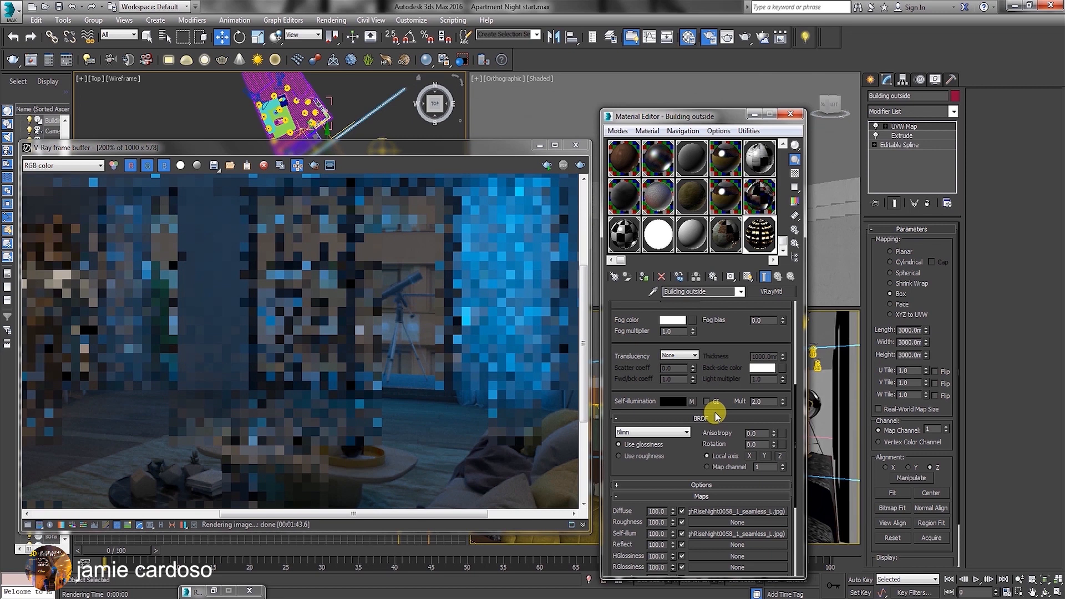
Step: Return the V-Ray render to 100% zoom and reposition the frame buffer to uncover the reference image for comparison
double_click(470, 352)
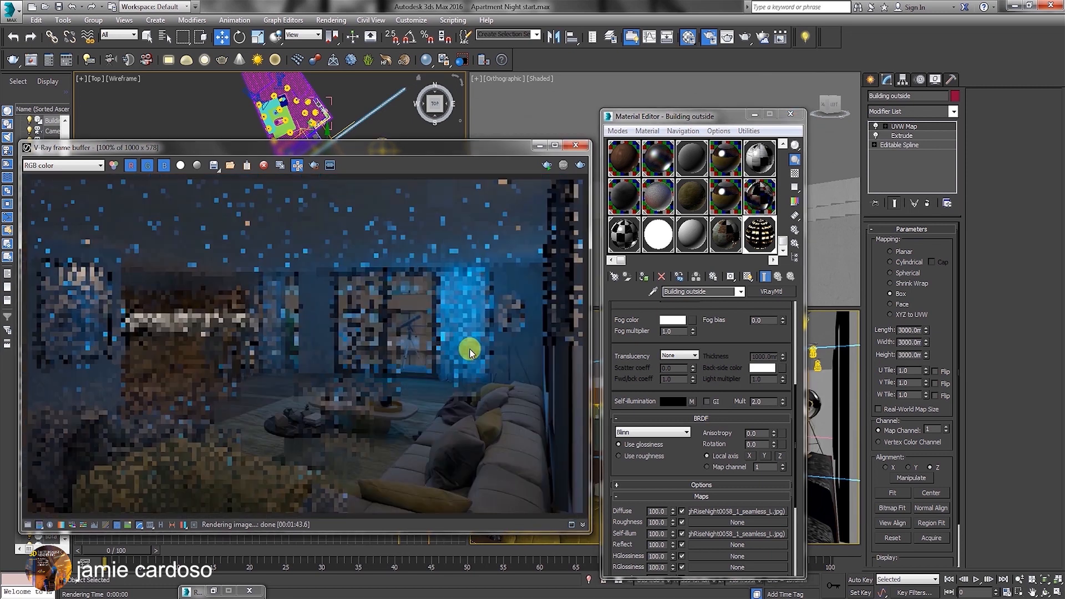
drag(308, 147, 483, 116)
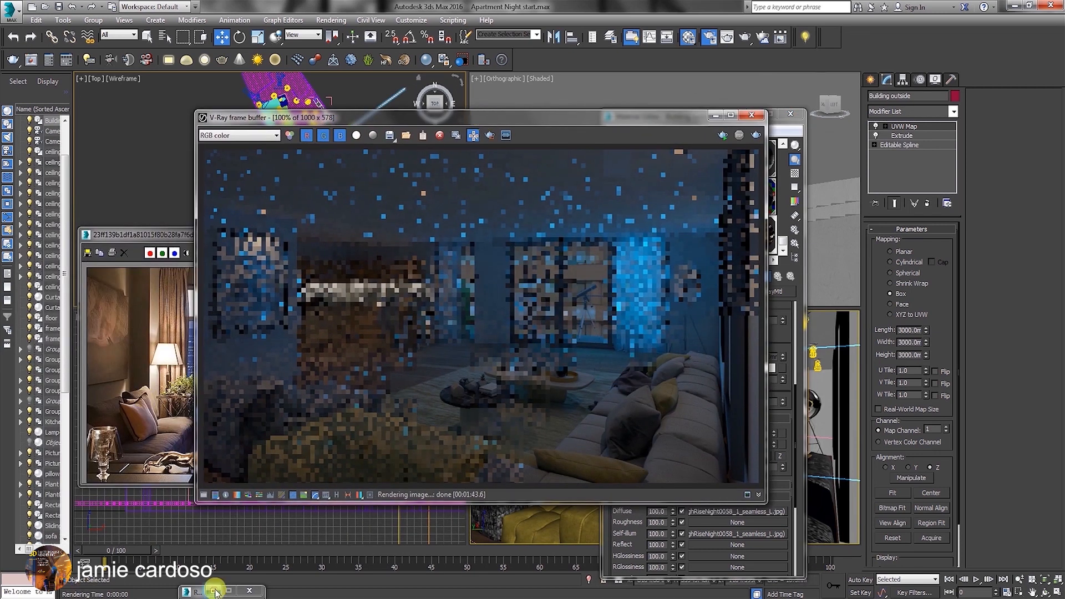
drag(504, 119, 514, 239)
scroll(301, 103, up, 6)
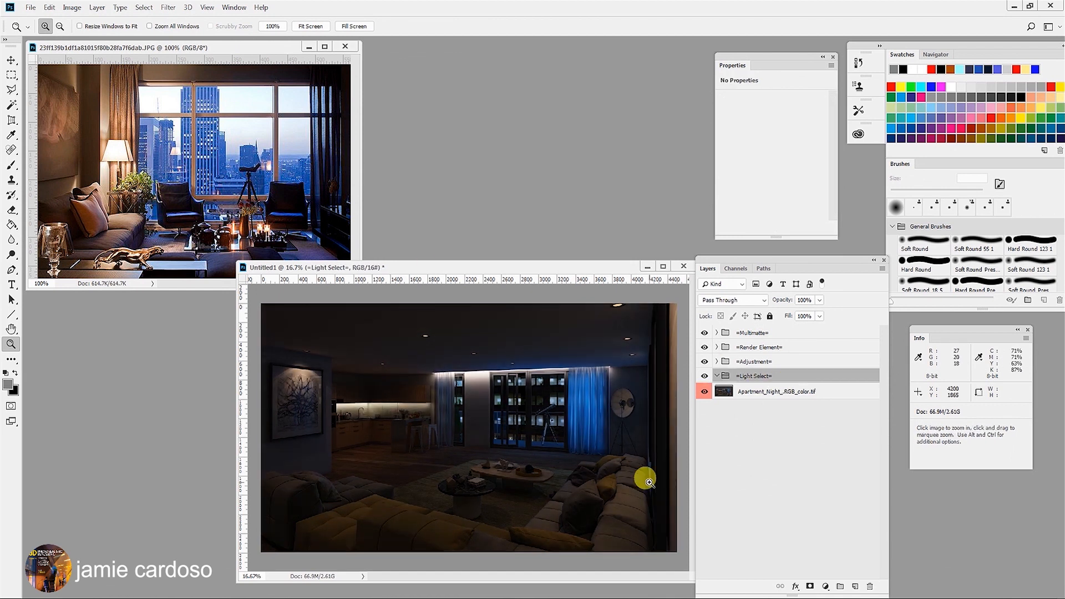
Step: Switch to Photoshop and activate the Zoom tool for inspecting the layered apartment night image
click(705, 555)
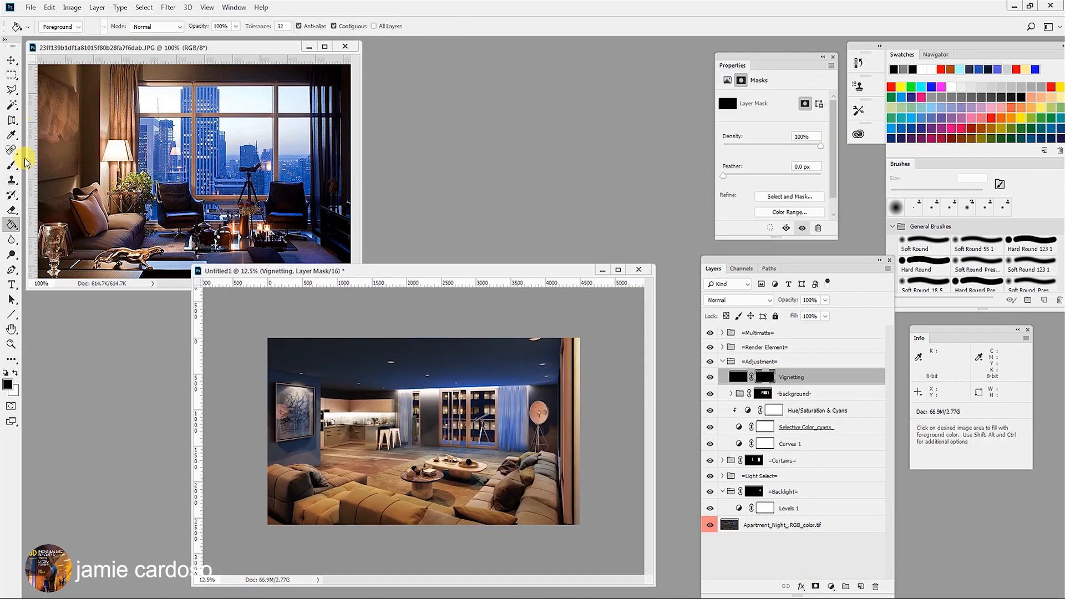
key(z)
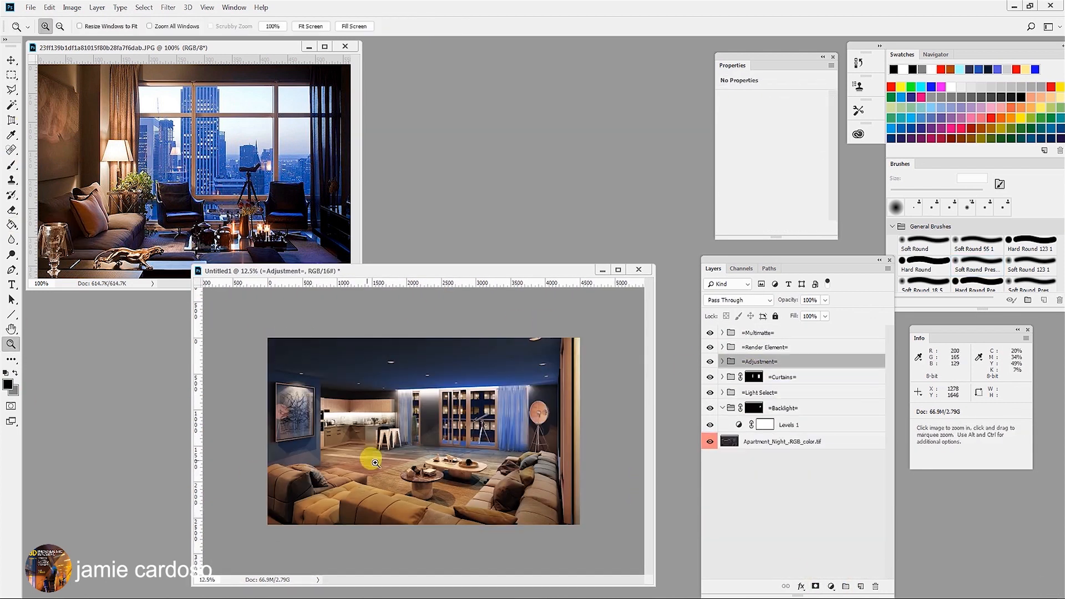